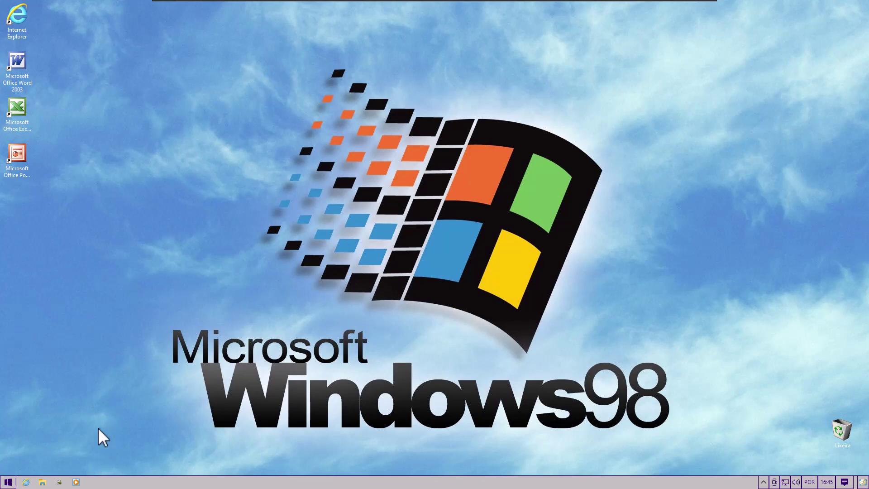
# Open Windows Media Player and move its window to the upper-right corner of the desktop
pyautogui.click(76, 482)
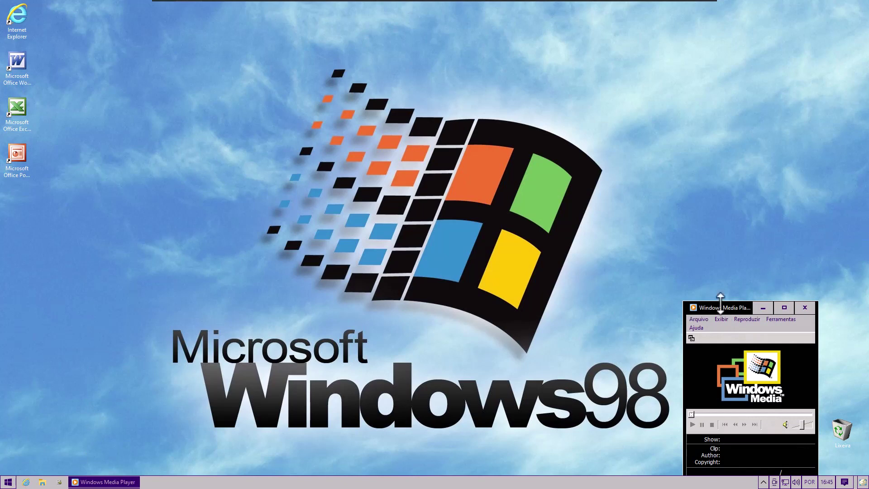
pyautogui.moveTo(721, 310); pyautogui.dragTo(766, 11)
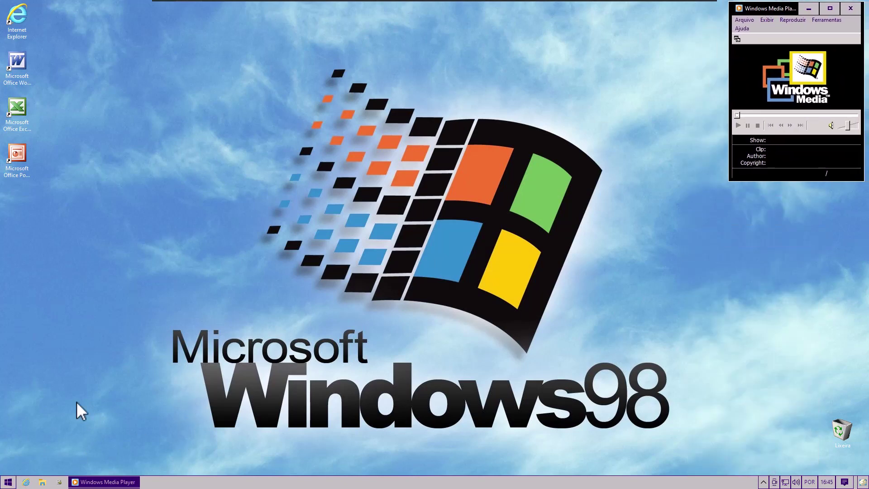
# Open the Internet Explorer desktop shortcut, view the Google home page maximized, and minimize the browser
pyautogui.doubleClick(20, 26)
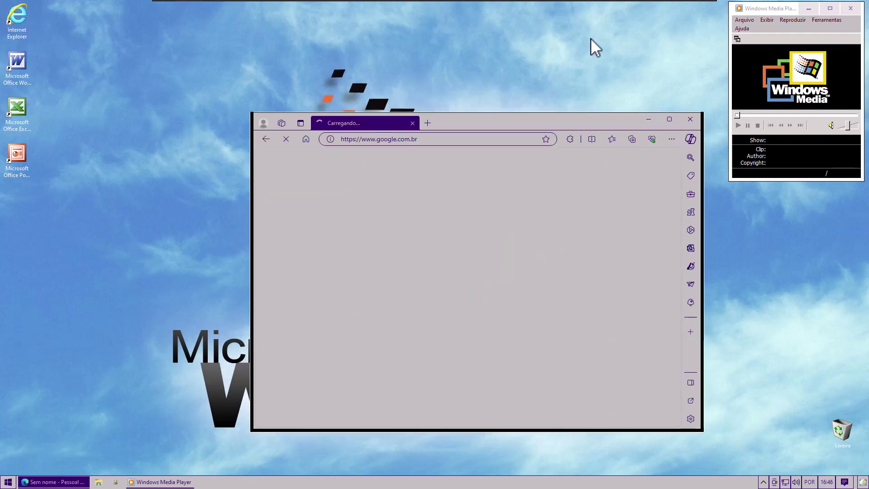
pyautogui.click(669, 119)
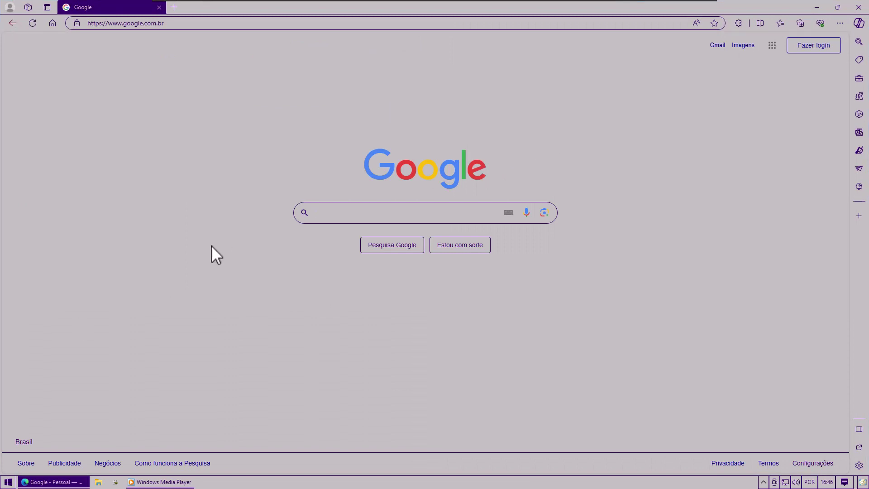
pyautogui.click(817, 10)
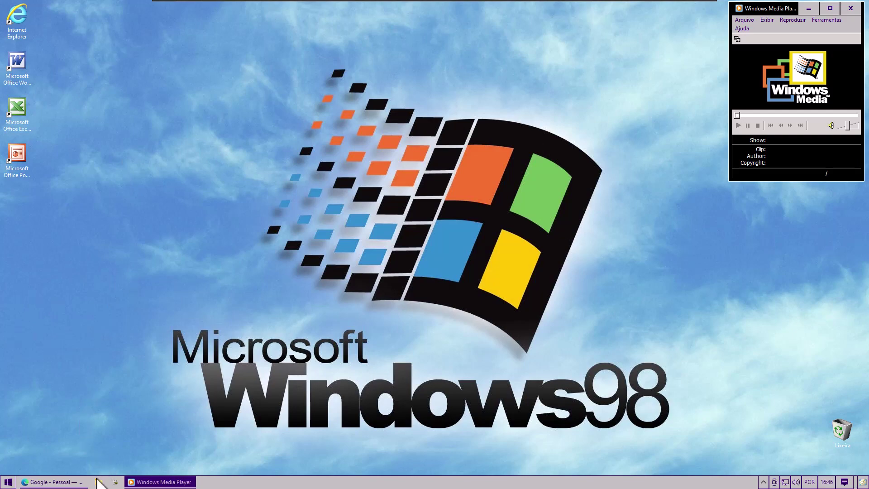
pyautogui.click(156, 371)
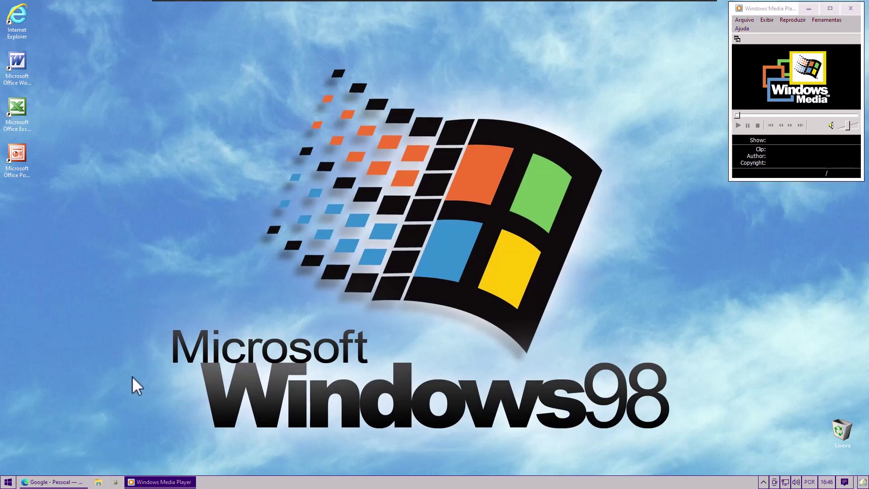
# Open a File Explorer window and look through the Start menu's app list, expanding the 7-Zip folder
pyautogui.press('super+e')
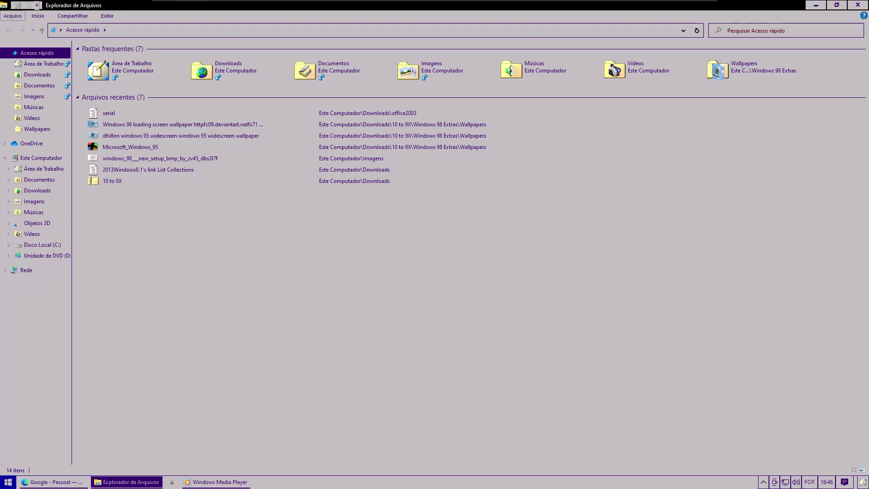
pyautogui.click(8, 481)
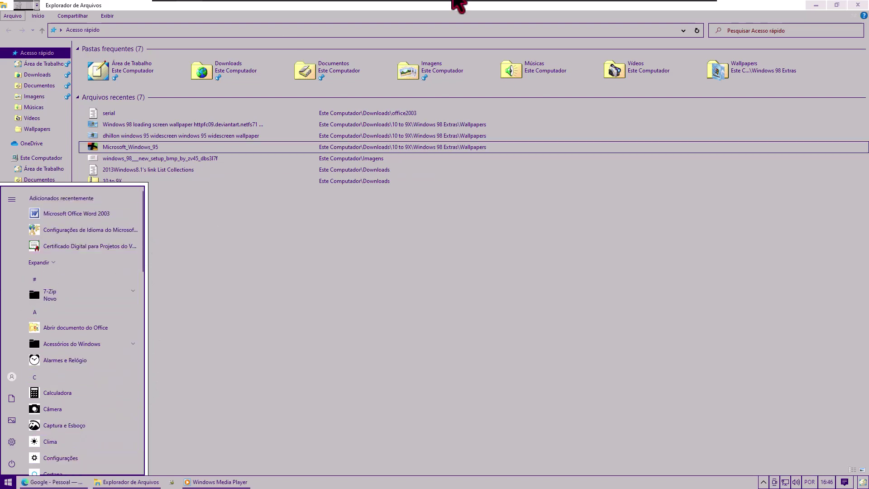
pyautogui.click(636, 273)
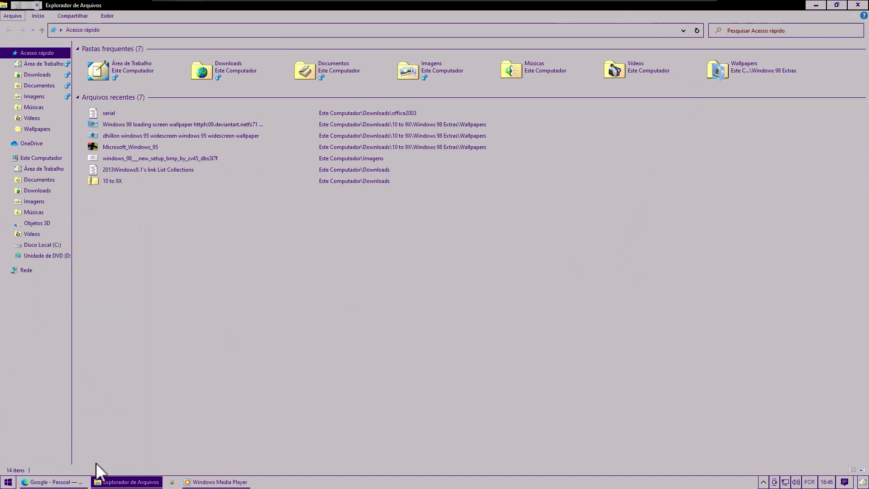
pyautogui.click(8, 482)
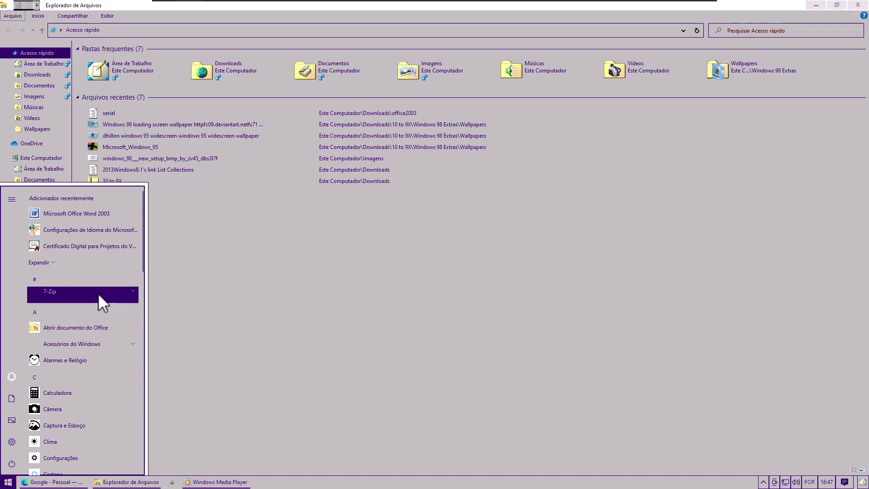
pyautogui.click(133, 294)
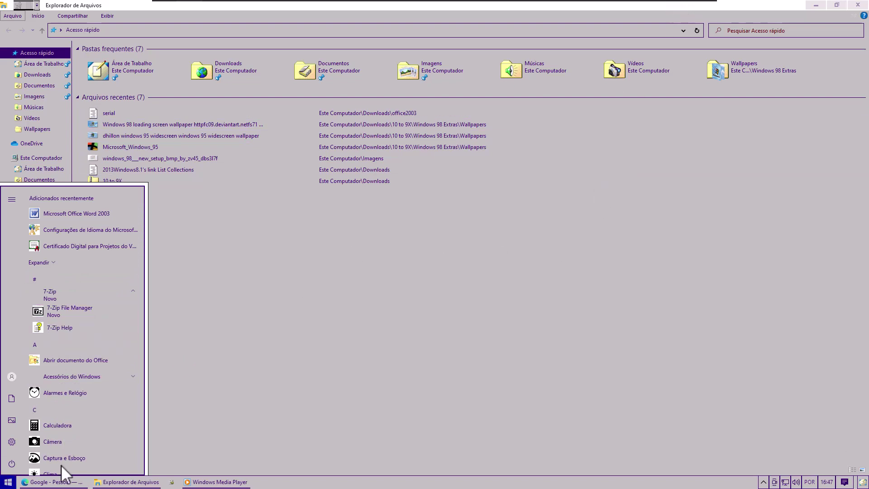
pyautogui.click(814, 300)
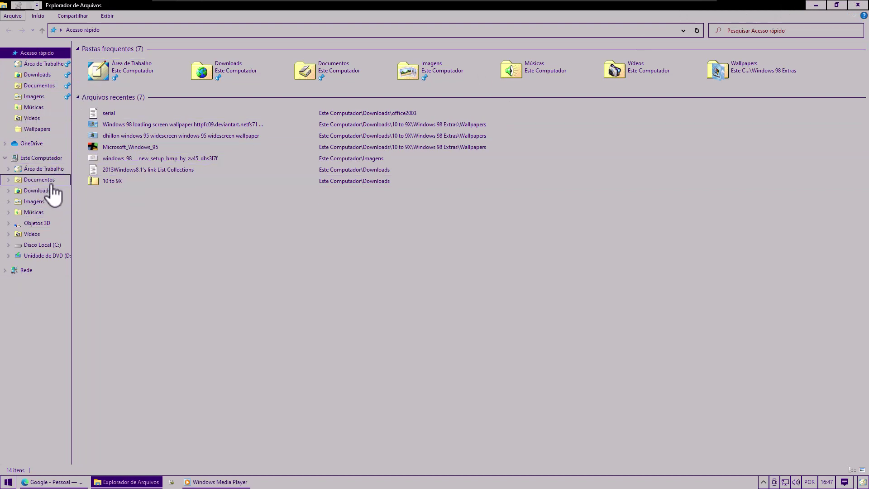
# View the Preview image from the 10 to 9X folder in Downloads maximized in Fotos, then close it and minimize the folder window
pyautogui.click(34, 75)
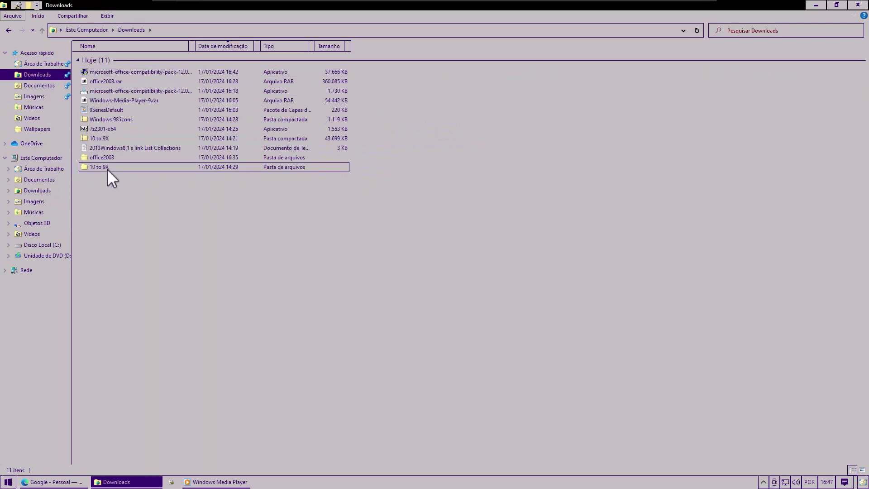
pyautogui.doubleClick(107, 169)
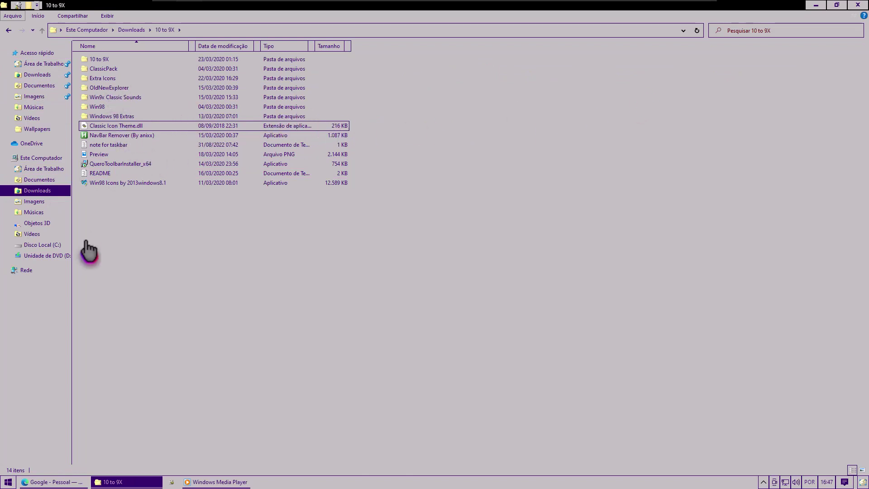
pyautogui.click(101, 154)
pyautogui.doubleClick(102, 153)
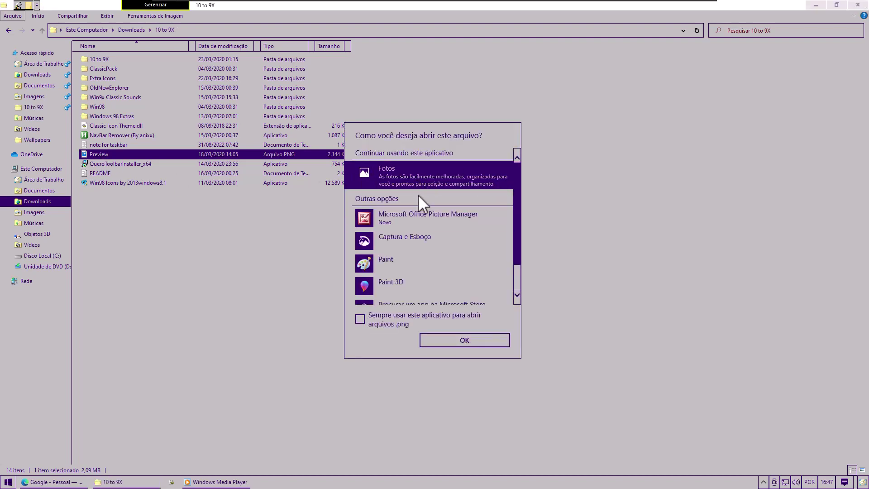
pyautogui.click(492, 342)
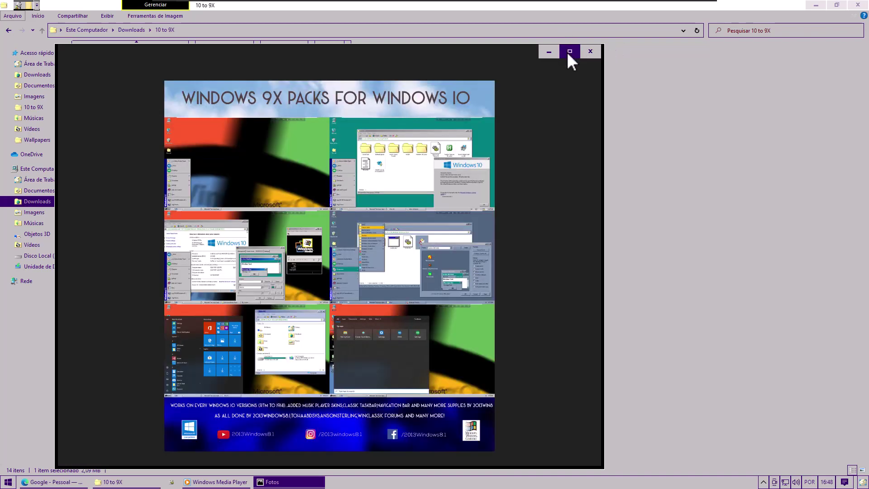
pyautogui.click(569, 52)
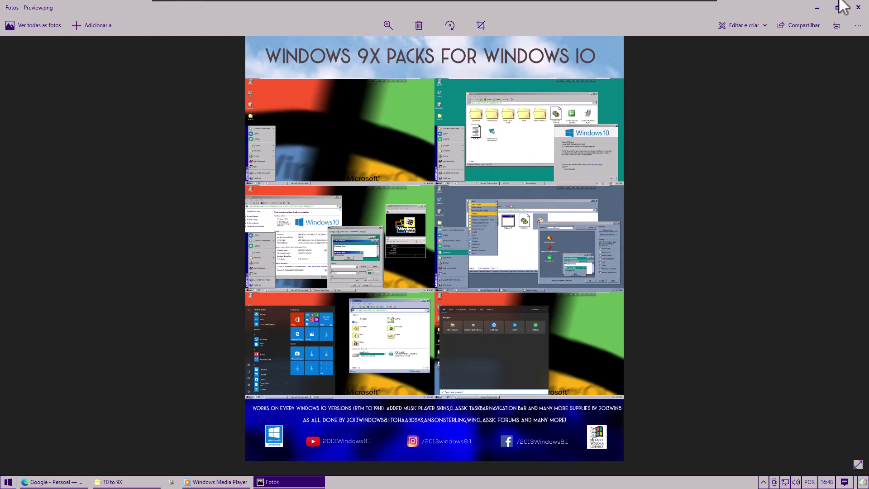
pyautogui.click(858, 8)
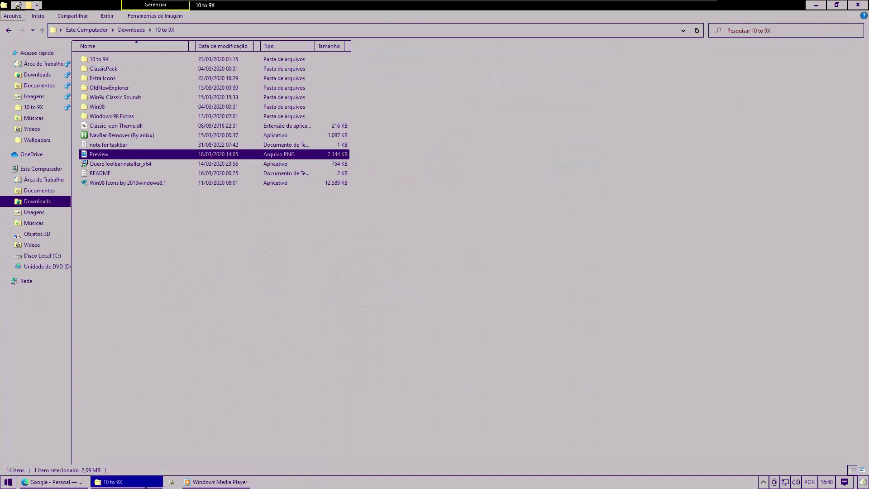
pyautogui.click(807, 4)
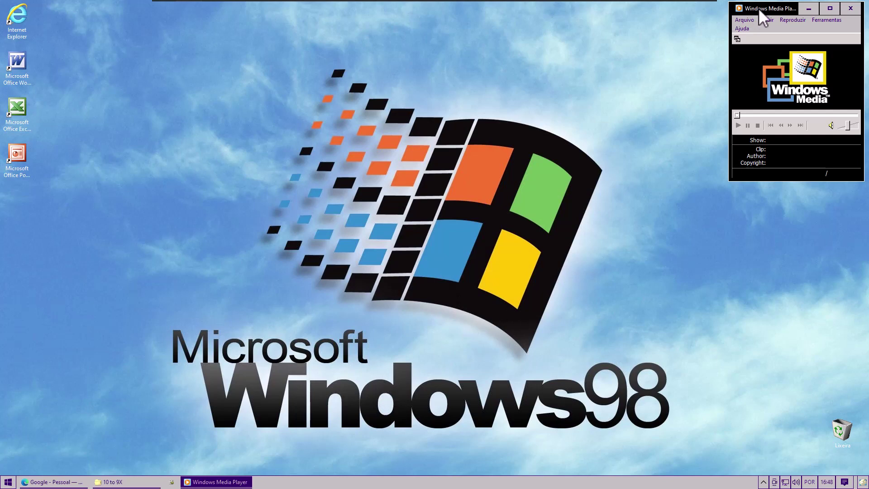
# Widen the Windows Media Player window until its menus fit on one row and shift it slightly
pyautogui.moveTo(729, 41)
pyautogui.mouseDown()
pyautogui.moveTo(699, 40)
pyautogui.moveTo(713, 39)
pyautogui.mouseUp()
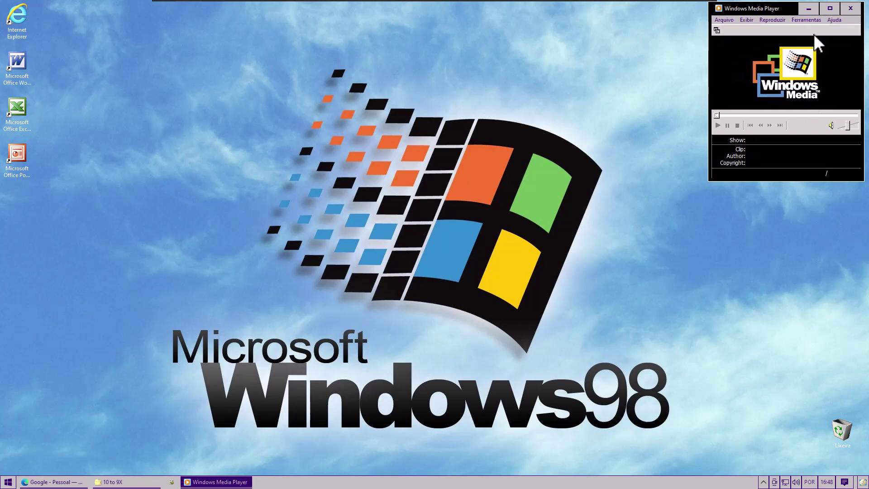
pyautogui.moveTo(765, 11)
pyautogui.mouseDown()
pyautogui.moveTo(765, 22)
pyautogui.moveTo(768, 13)
pyautogui.mouseUp()
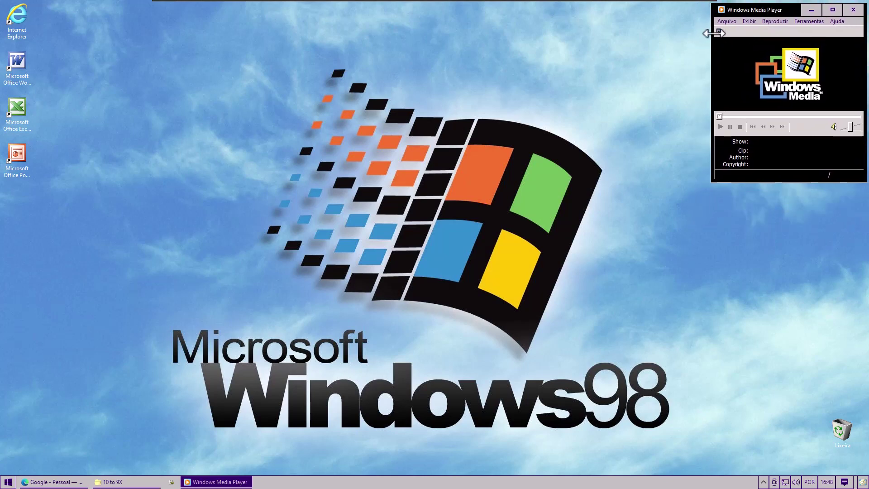
# Switch Windows Media Player to its full library view and return it to skin mode
pyautogui.click(721, 30)
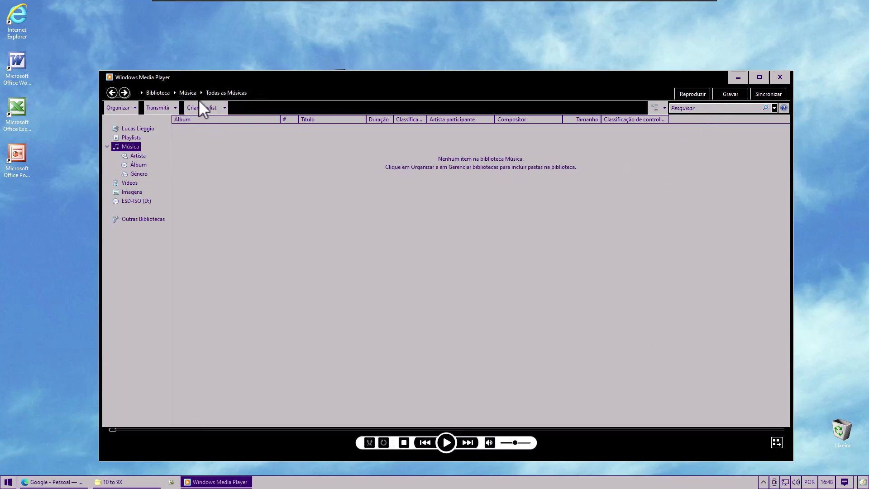
pyautogui.rightClick(259, 91)
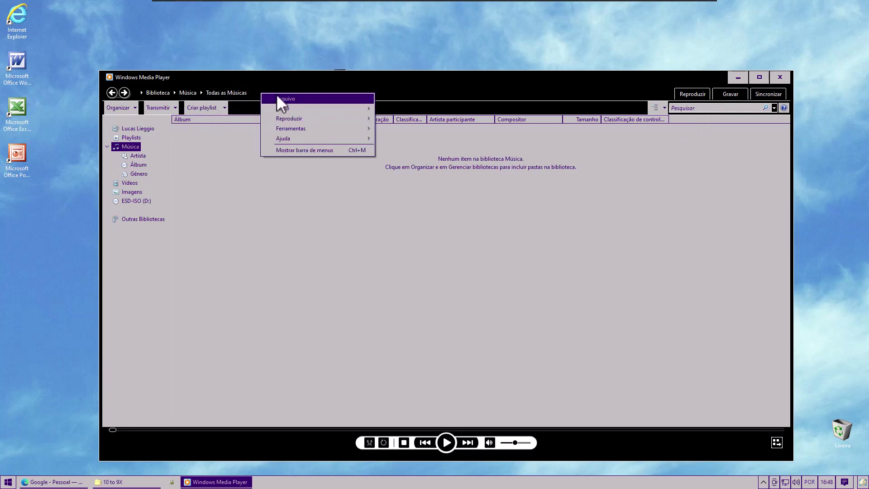
pyautogui.moveTo(308, 107)
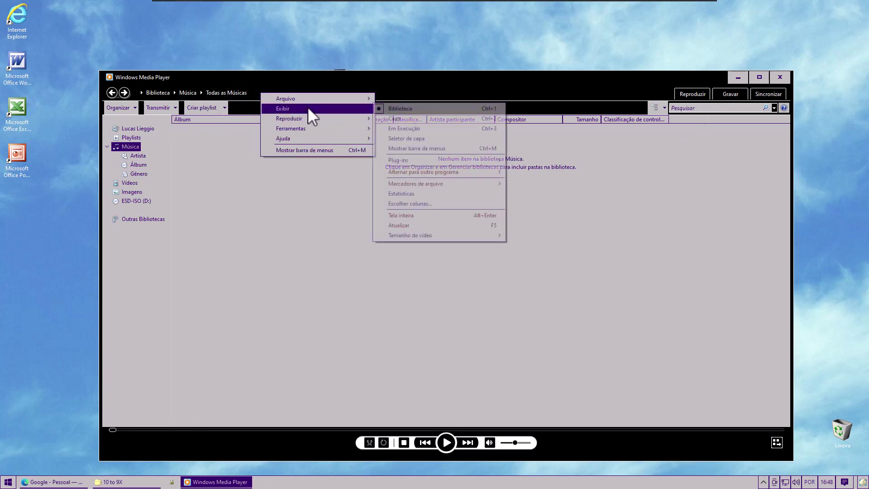
pyautogui.click(405, 120)
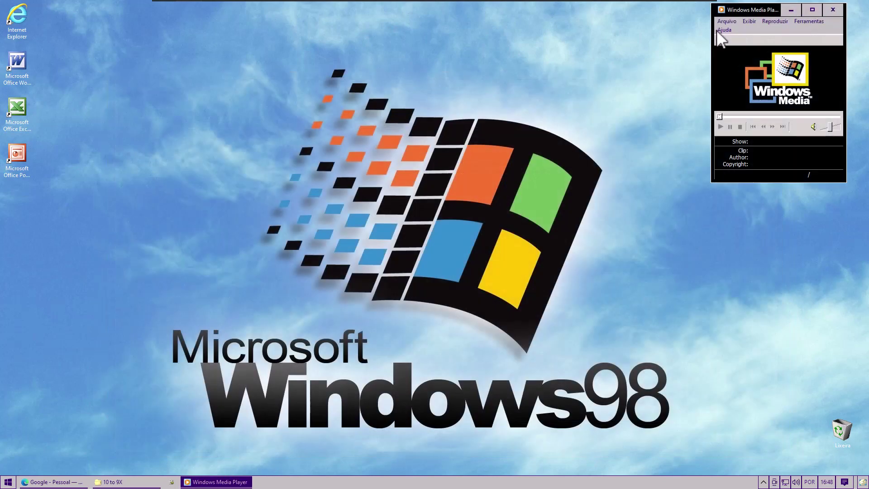
# Widen the player's skin window again to fit its menus on one row and move it to the desktop's upper-right corner
pyautogui.moveTo(711, 87); pyautogui.dragTo(701, 88)
pyautogui.moveTo(738, 9); pyautogui.dragTo(755, 9)
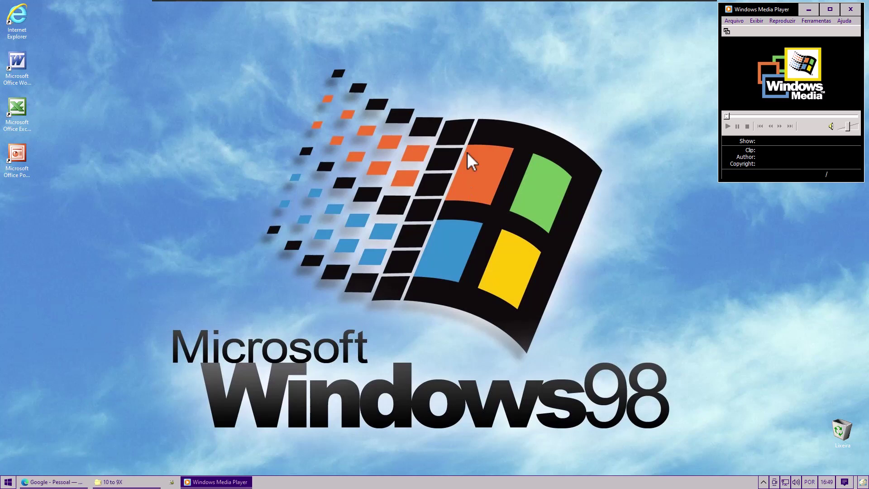
pyautogui.click(4, 483)
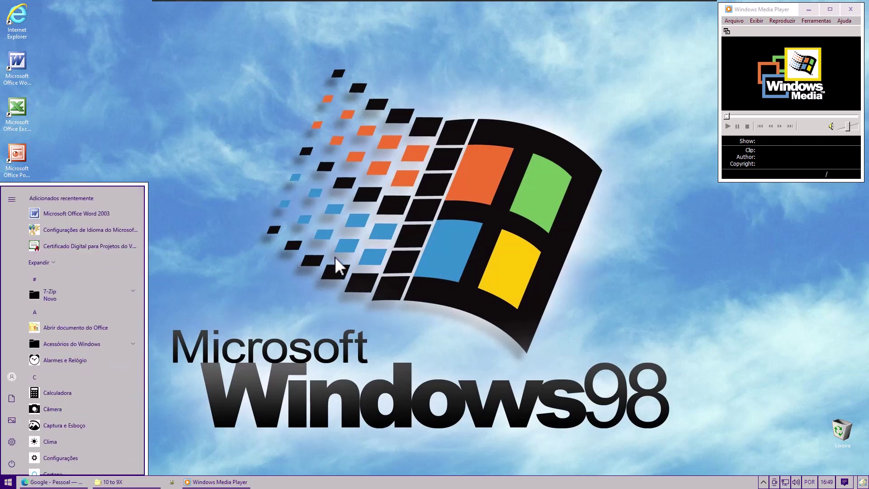
pyautogui.click(336, 309)
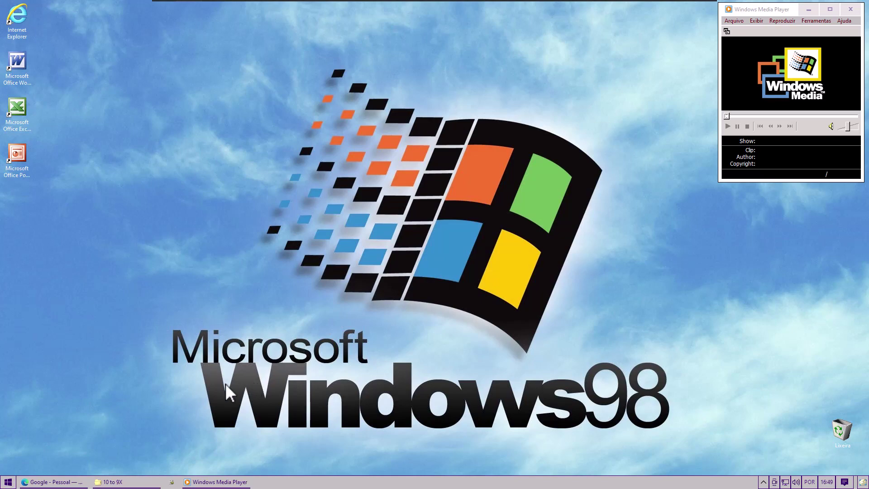
# Reopen the Preview image from the 10 to 9X folder, examine its Windows 9x desktop screenshots and title enlarged, and close it
pyautogui.click(135, 484)
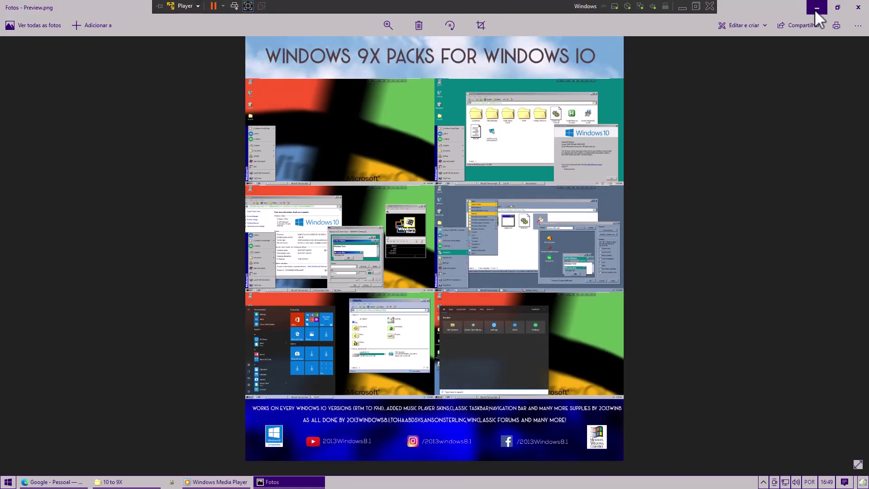
pyautogui.scroll(-1, 491, 299)
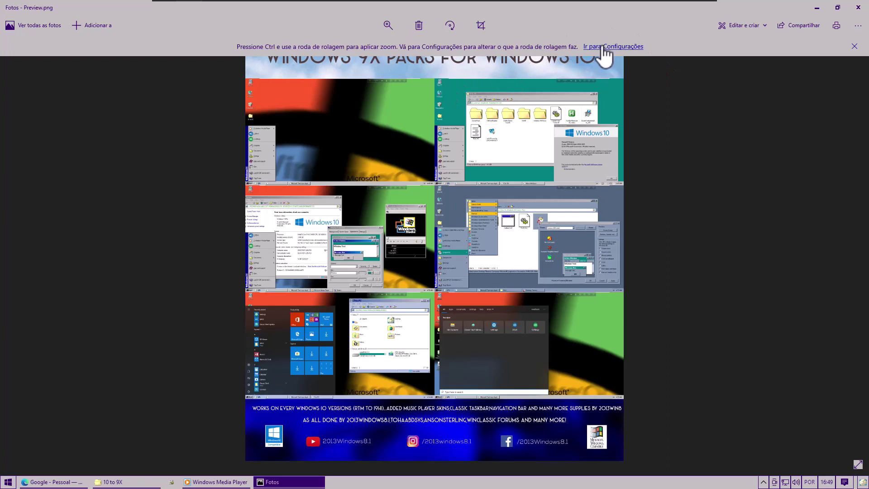
pyautogui.click(388, 28)
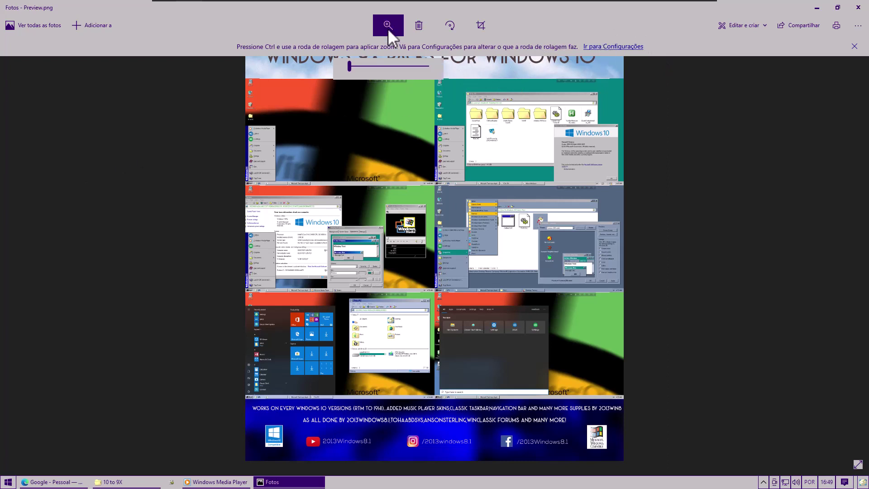
pyautogui.click(363, 196)
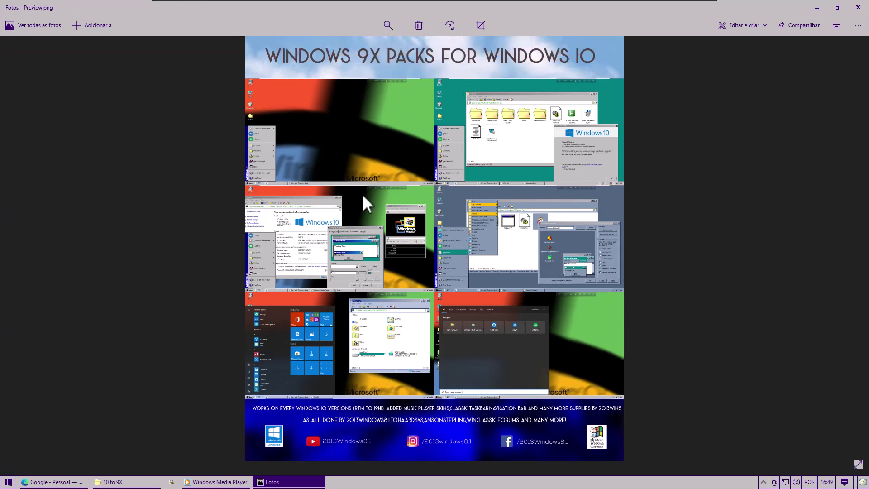
pyautogui.click(381, 25)
pyautogui.moveTo(347, 45); pyautogui.dragTo(362, 49)
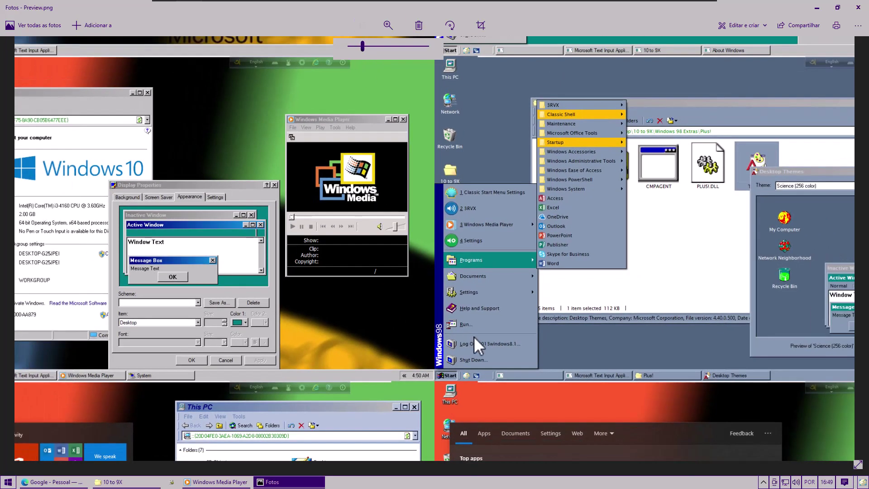
pyautogui.moveTo(432, 348); pyautogui.dragTo(449, 431)
pyautogui.scroll(3, 449, 431)
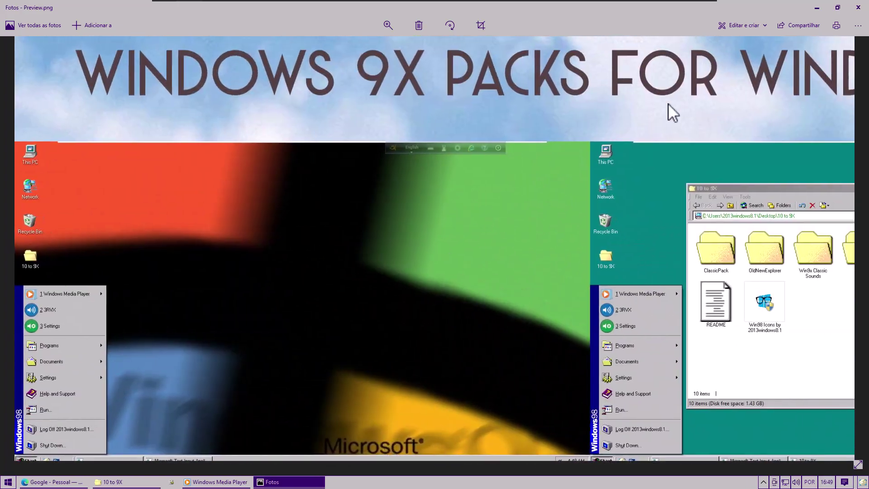
pyautogui.click(857, 7)
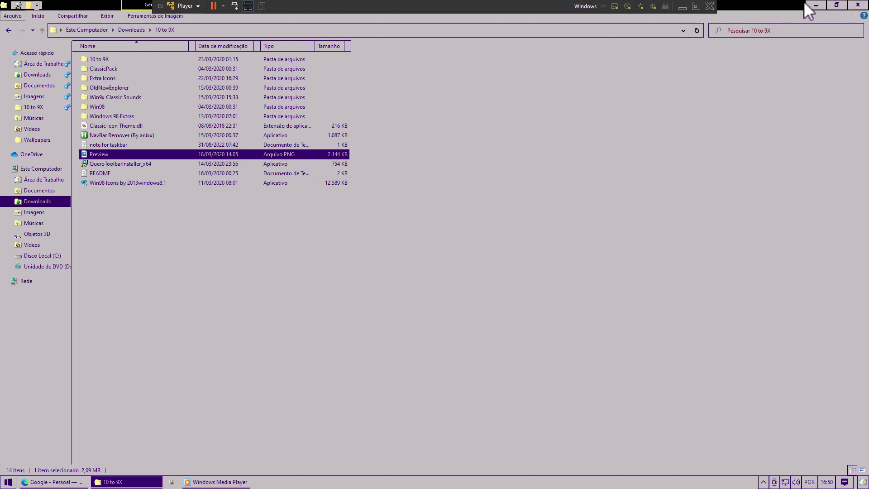
# Minimize the 10 to 9X folder window, look through the Start menu's app list and close the menu
pyautogui.click(815, 5)
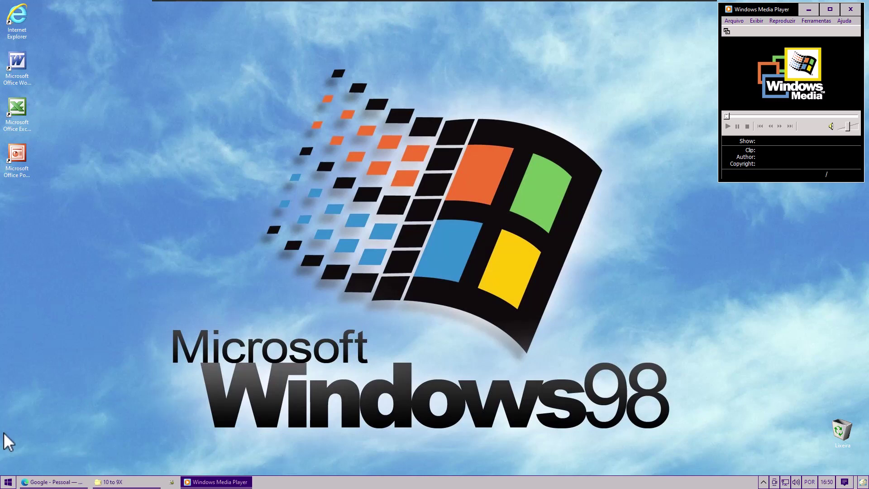
pyautogui.click(8, 482)
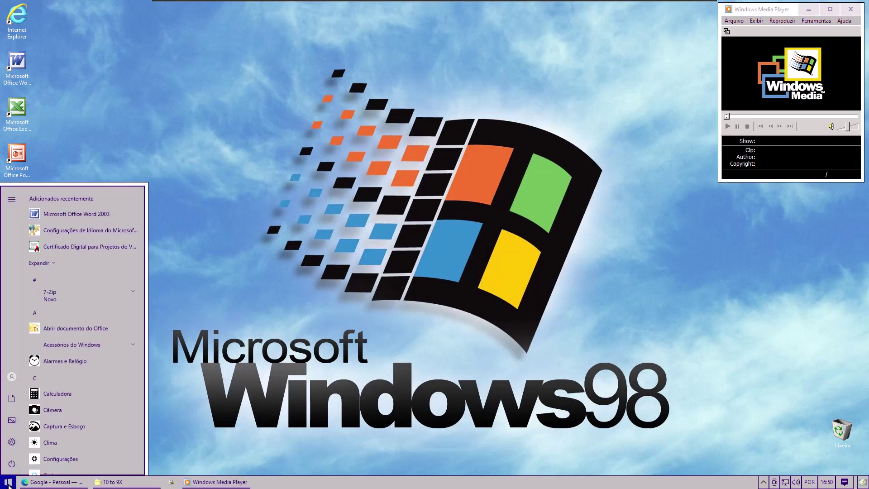
pyautogui.click(327, 109)
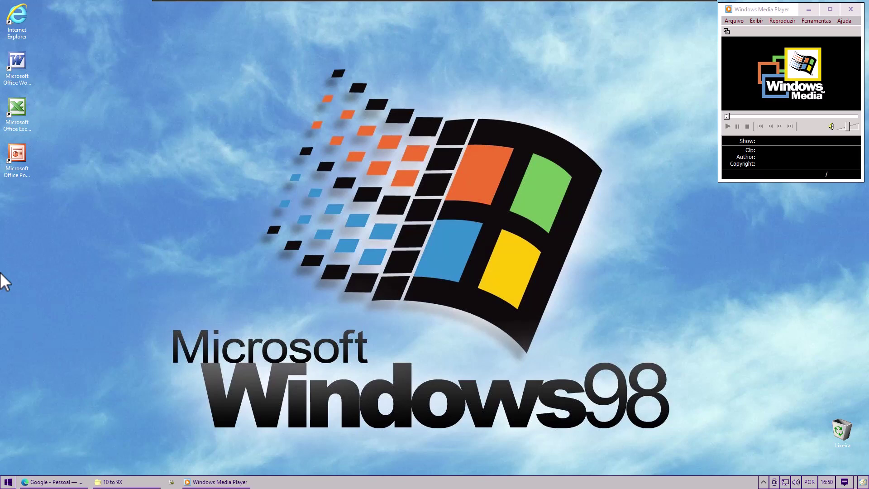
pyautogui.click(8, 481)
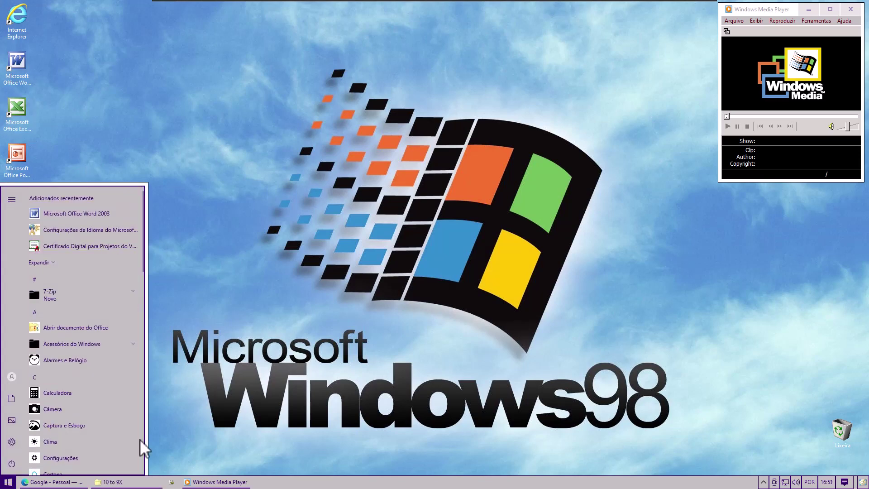
pyautogui.scroll(-5, 115, 316)
pyautogui.scroll(10, 115, 315)
pyautogui.click(209, 133)
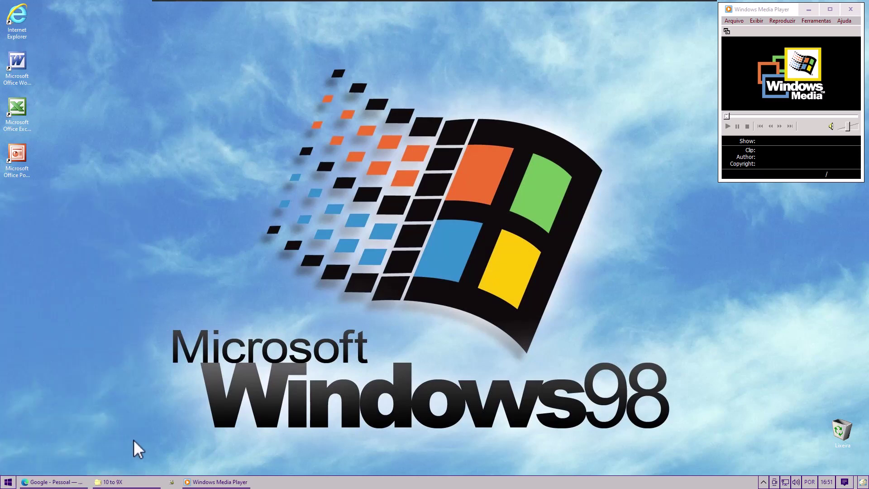
# Close the browser window showing the Google page and briefly view the Start menu again
pyautogui.click(57, 484)
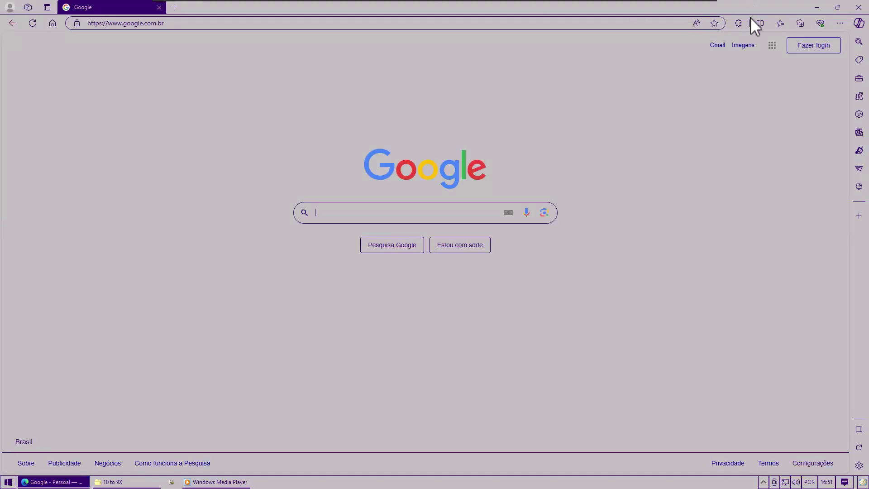
pyautogui.click(866, 10)
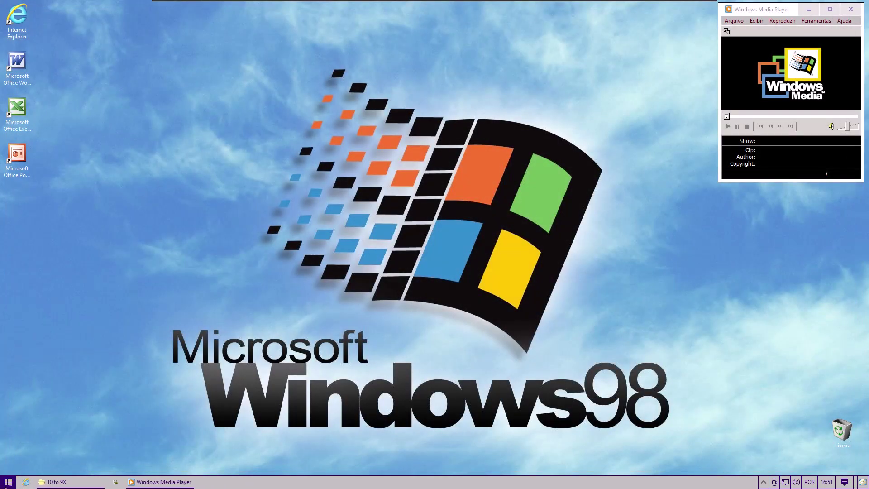
pyautogui.press('super')
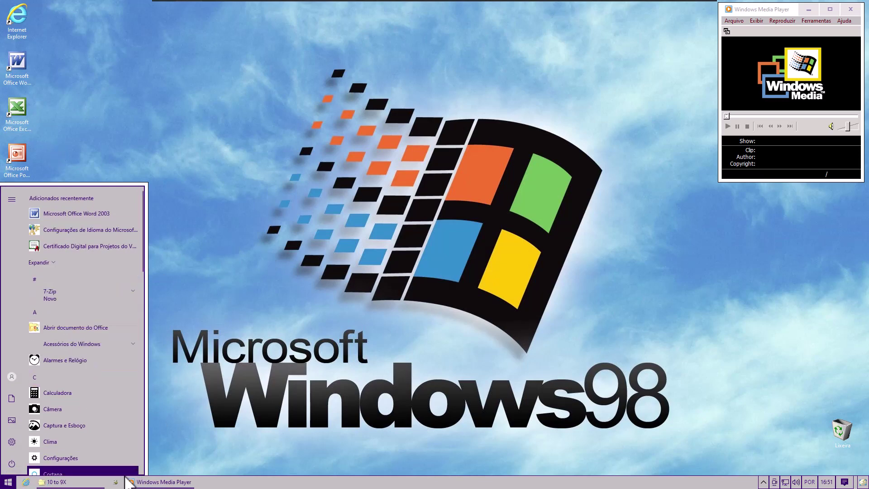
pyautogui.click(84, 481)
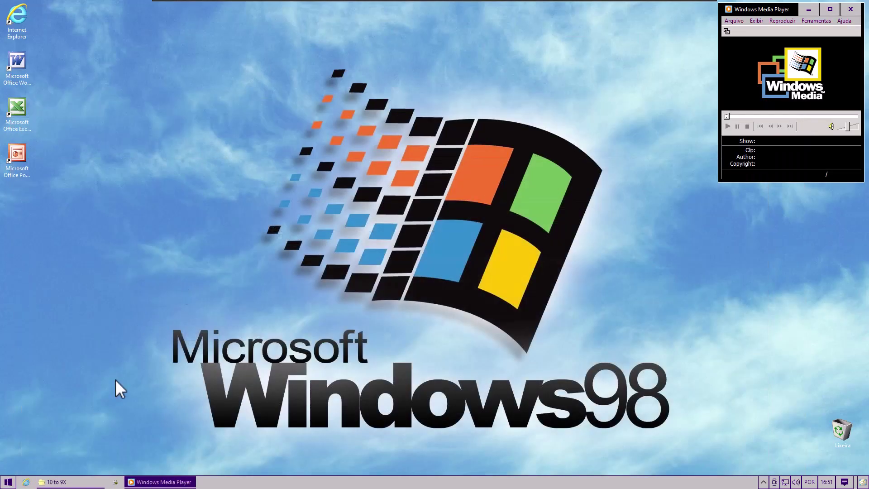
pyautogui.click(129, 482)
# Open the Internet Explorer folder under Arquivos de Programas (x86) on drive C:, launch Internet Explorer from it and maximize its window
pyautogui.click(68, 481)
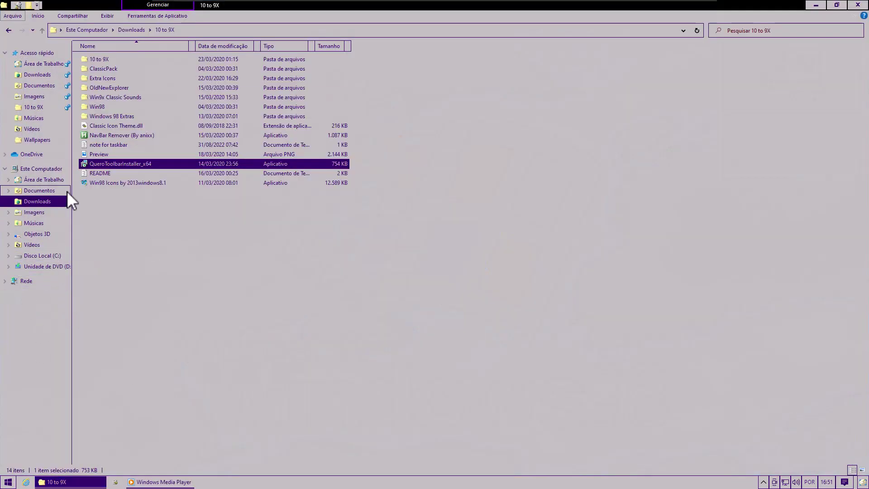
pyautogui.click(44, 256)
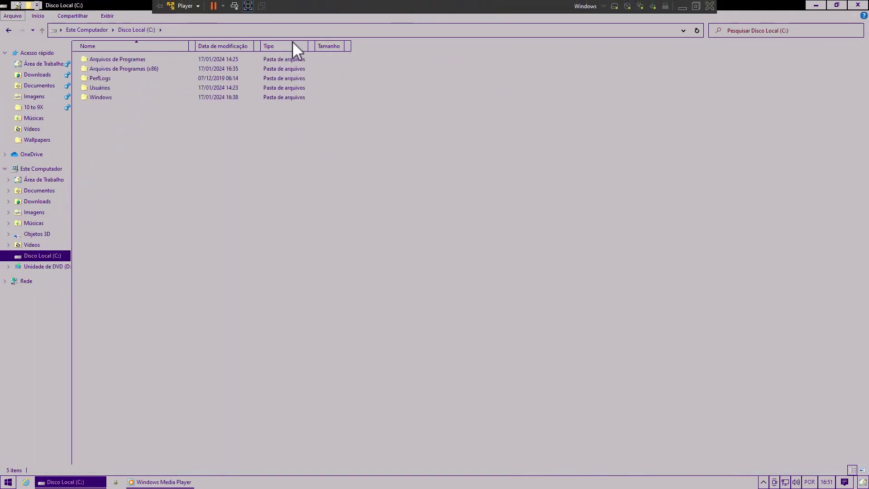
pyautogui.click(162, 63)
pyautogui.doubleClick(161, 64)
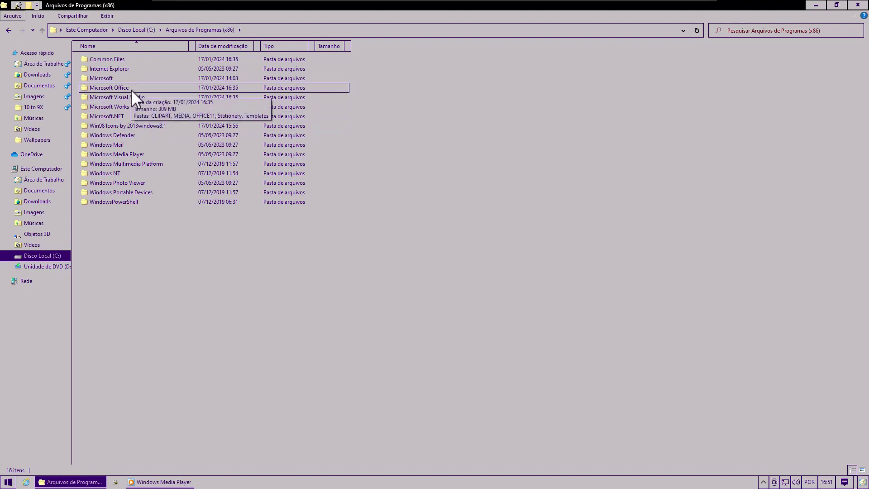
pyautogui.doubleClick(129, 71)
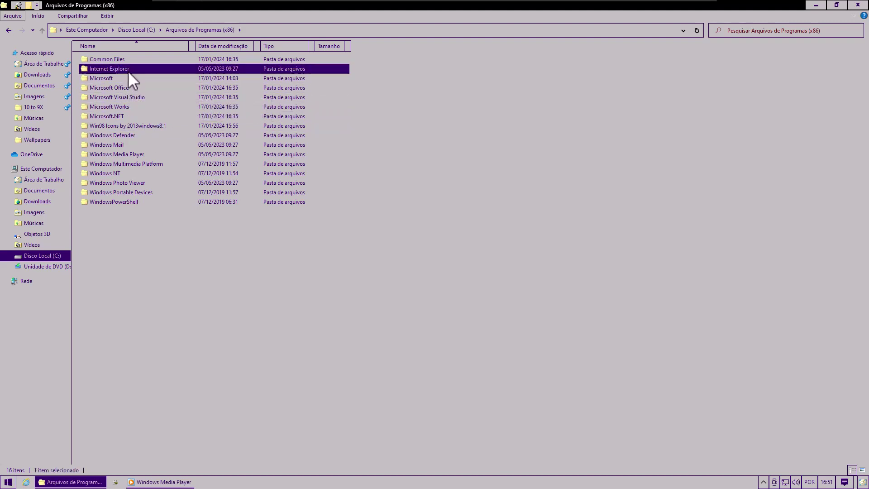
pyautogui.doubleClick(116, 153)
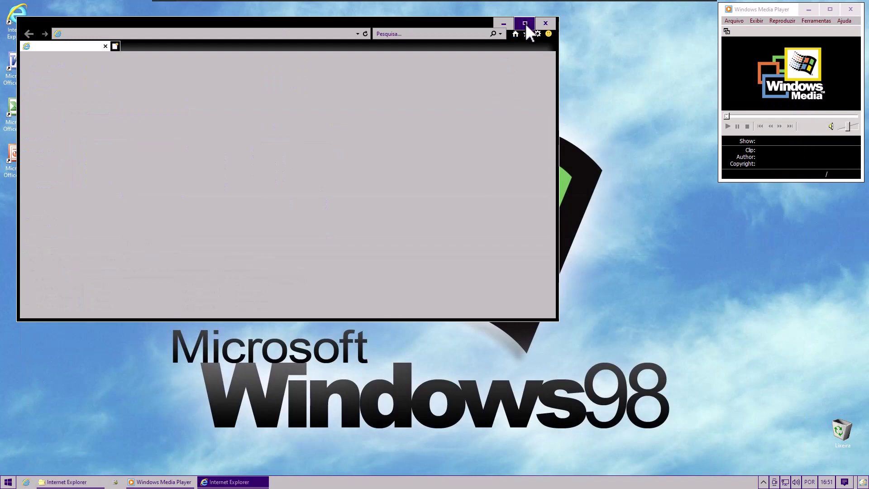
pyautogui.click(525, 23)
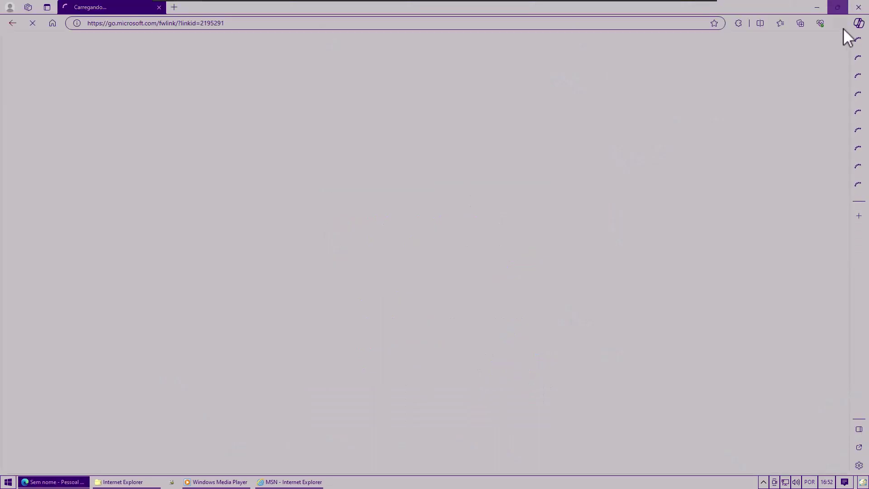
# Close the Edge window that opened and switch back to the MSN page in Internet Explorer
pyautogui.click(859, 7)
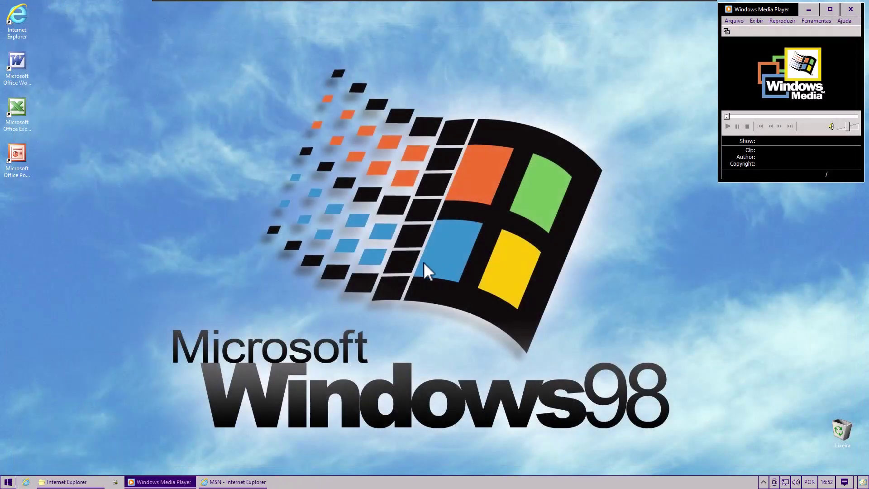
pyautogui.click(261, 481)
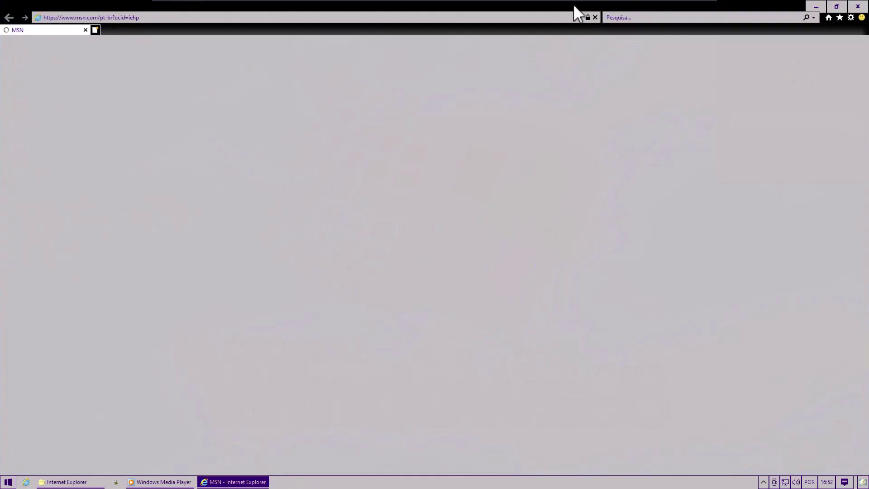
pyautogui.moveTo(333, 12)
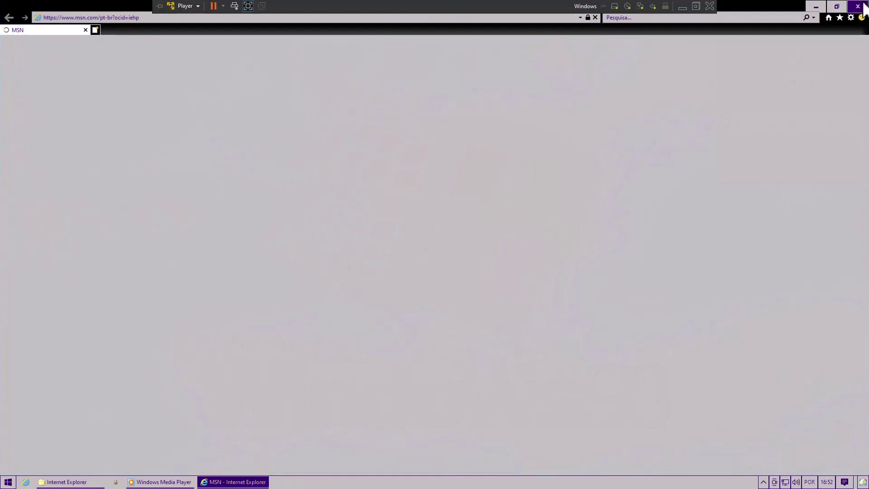
pyautogui.click(384, 17)
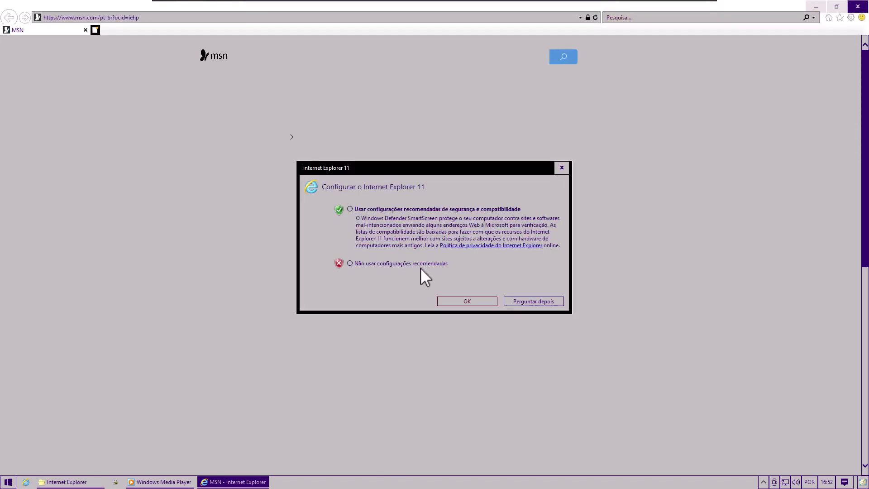
# Dismiss the Internet Explorer 11 setup dialog and the unsupported-browser notice, and close the reopened Edge window
pyautogui.click(468, 299)
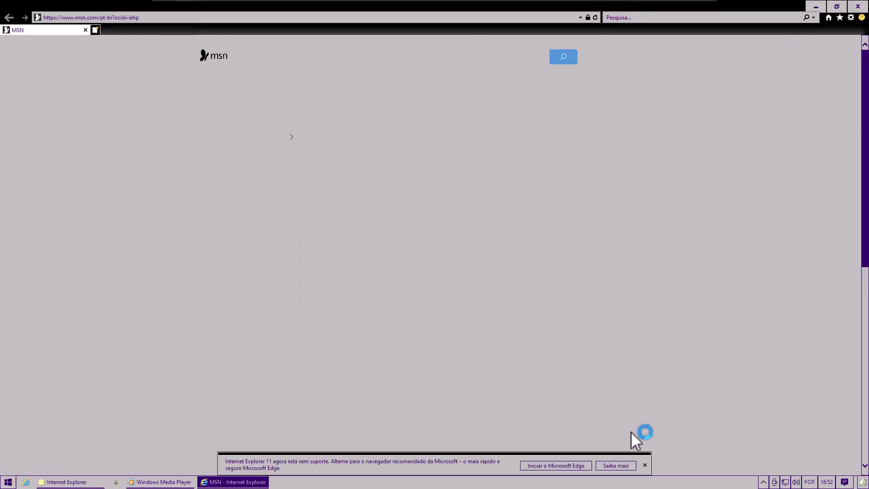
pyautogui.click(644, 466)
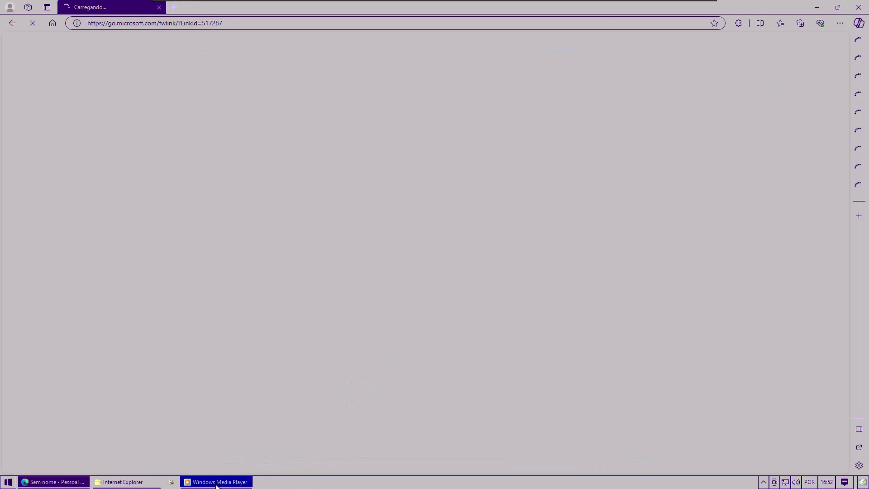
pyautogui.click(859, 8)
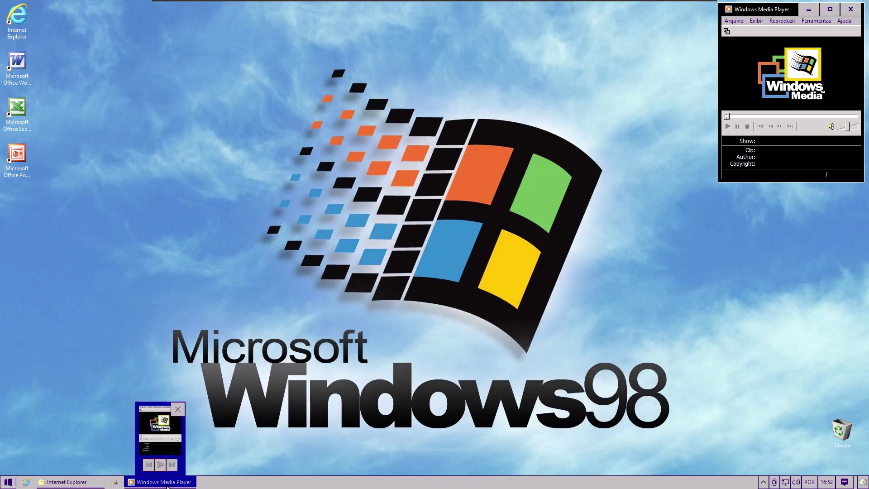
# Minimize and restore Windows Media Player, and look through its Arquivo menu without choosing a command
pyautogui.click(163, 483)
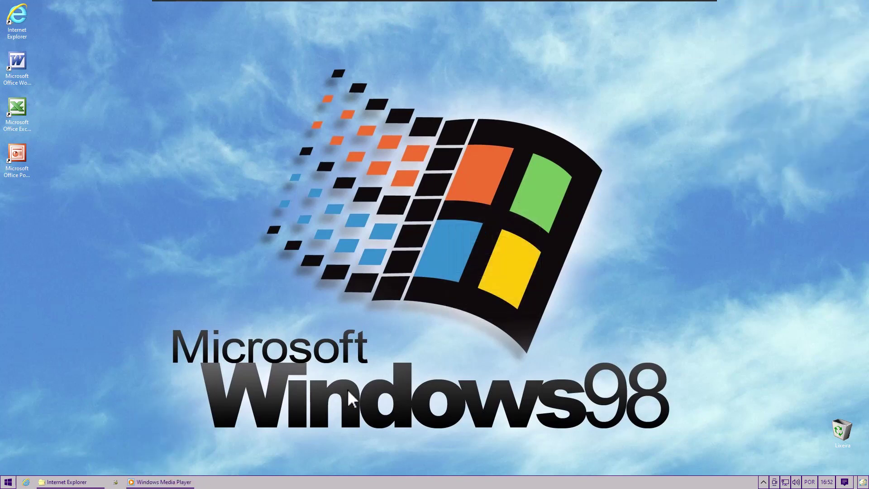
pyautogui.click(161, 482)
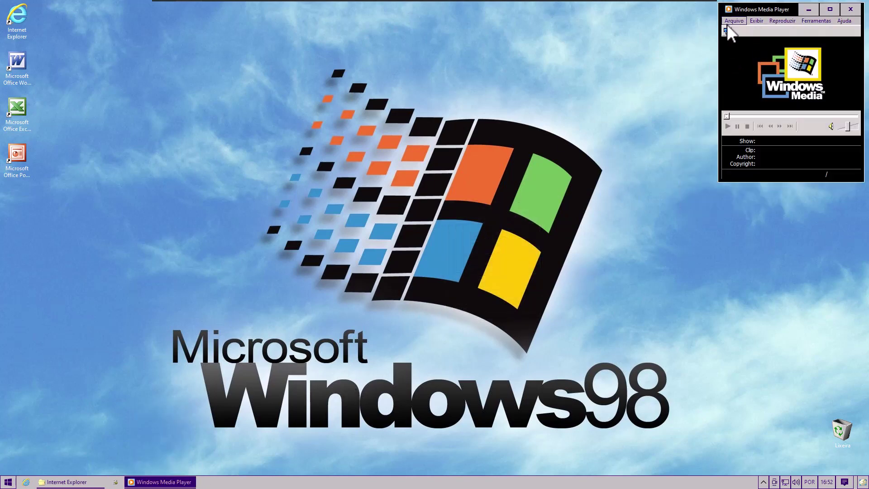
pyautogui.click(733, 21)
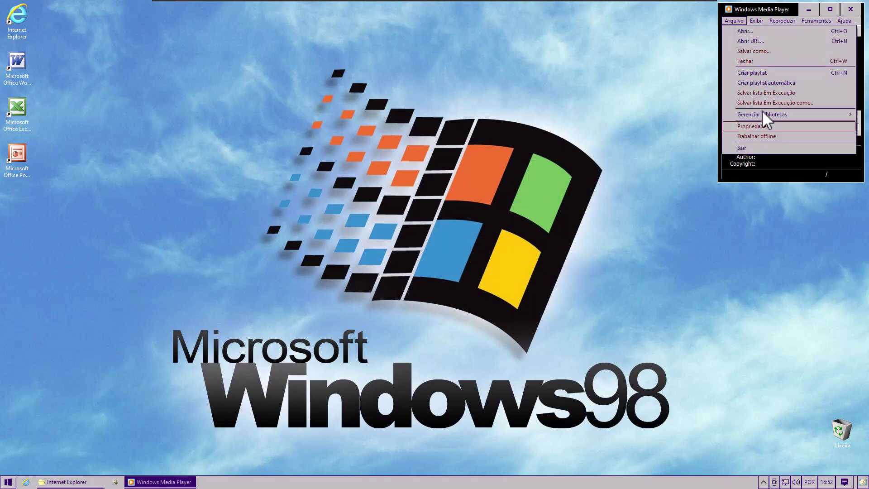
pyautogui.click(627, 211)
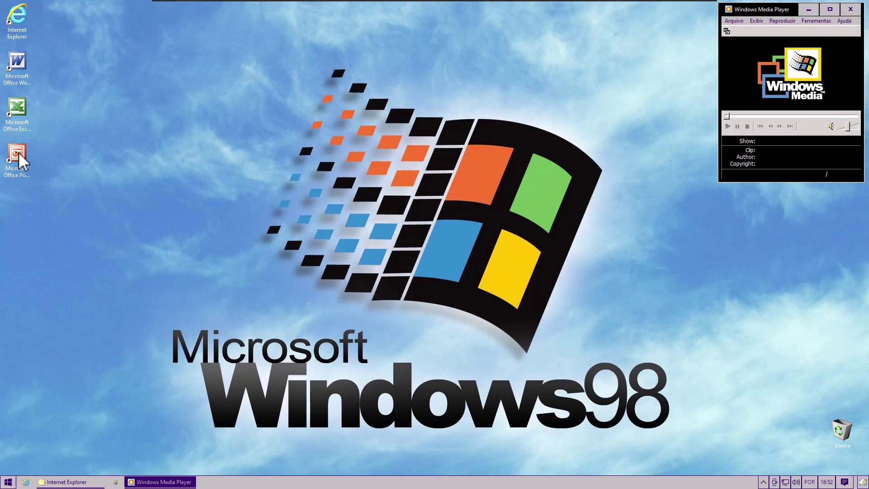
# Close Windows Media Player and start Microsoft Office Excel 2003 from its desktop shortcut
pyautogui.click(23, 111)
pyautogui.click(21, 66)
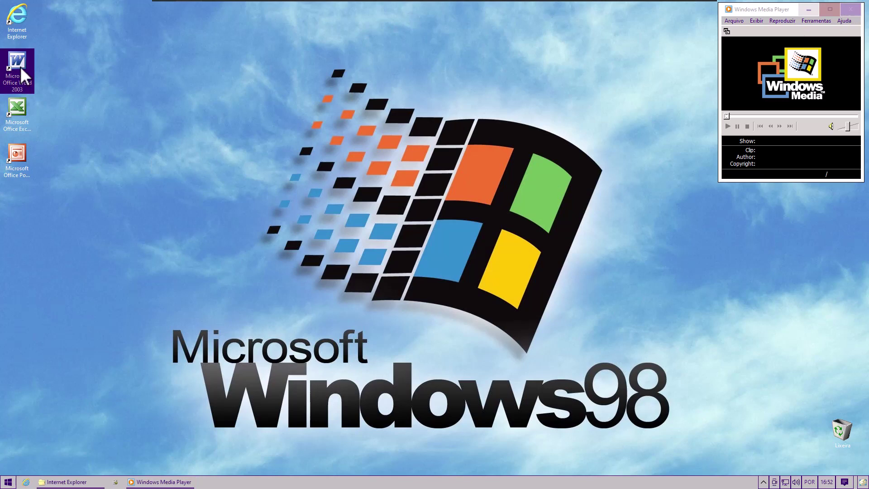
pyautogui.click(29, 124)
pyautogui.click(29, 123)
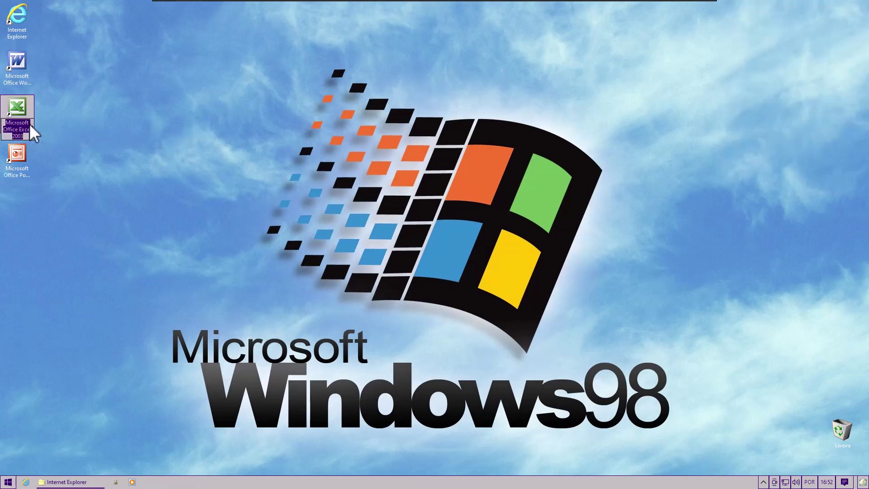
pyautogui.click(130, 132)
pyautogui.click(18, 137)
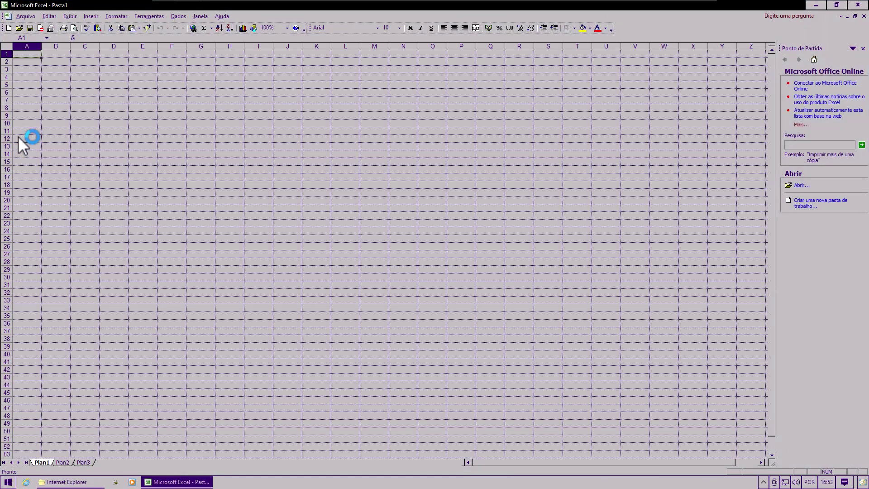
# Move the cell selection along rows 1 and 2 of the blank Plan1 sheet and back to A1, and close Excel
pyautogui.press('Right')
pyautogui.press('Right')
pyautogui.press('Right')
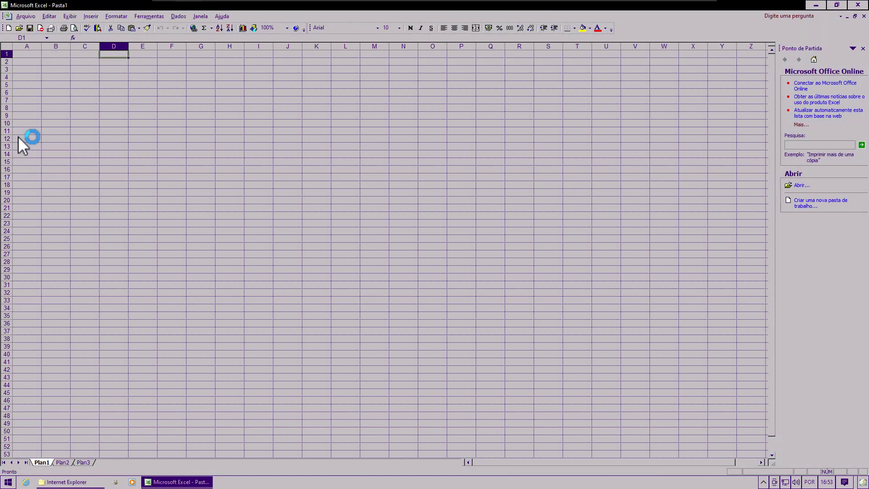
pyautogui.press('Home')
pyautogui.press('Right')
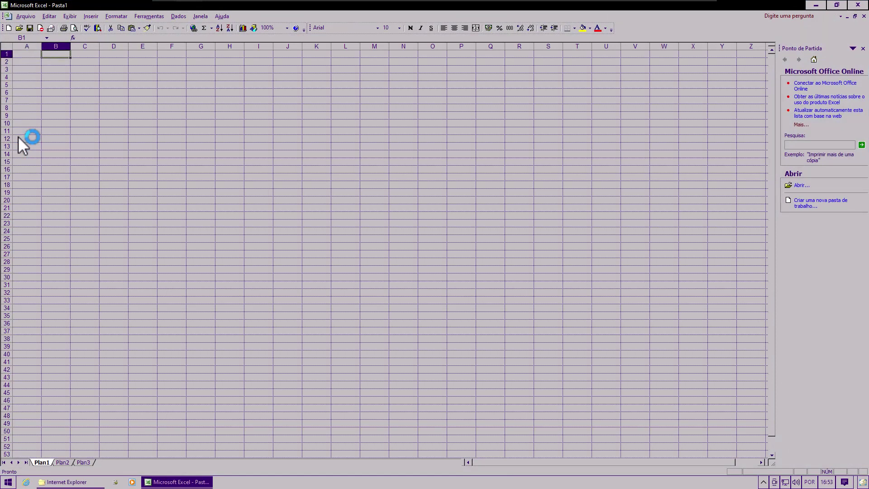
pyautogui.press('Right')
pyautogui.press('Right')
pyautogui.press('Right')
pyautogui.press('Right')
pyautogui.press('Right')
pyautogui.press('Right')
pyautogui.press('Right')
pyautogui.press('Right')
pyautogui.press('Right')
pyautogui.press('Right')
pyautogui.press('Right')
pyautogui.press('Right')
pyautogui.press('Right')
pyautogui.press('Right')
pyautogui.press('Right')
pyautogui.press('Right')
pyautogui.press('Right')
pyautogui.press('Right')
pyautogui.press('Right')
pyautogui.press('Right')
pyautogui.press('Down')
pyautogui.press('Left')
pyautogui.press('Left')
pyautogui.press('Left')
pyautogui.press('Left')
pyautogui.press('Left')
pyautogui.press('Left')
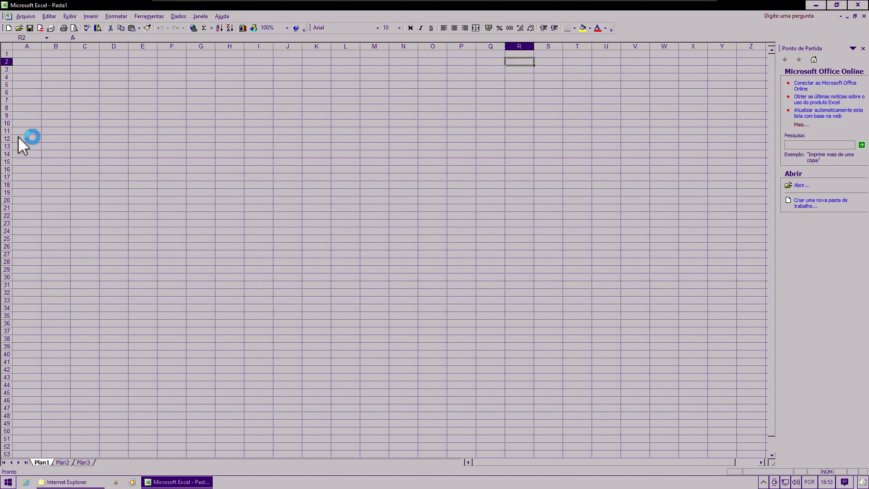
pyautogui.press('Left')
pyautogui.press('Left')
pyautogui.press('Left')
pyautogui.press('Left')
pyautogui.press('Left')
pyautogui.press('Left')
pyautogui.press('Left')
pyautogui.press('Left')
pyautogui.press('Left')
pyautogui.press('Left')
pyautogui.press('Left')
pyautogui.press('Left')
pyautogui.press('Left')
pyautogui.press('Left')
pyautogui.press('Left')
pyautogui.press('Left')
pyautogui.press('Left')
pyautogui.press('Up')
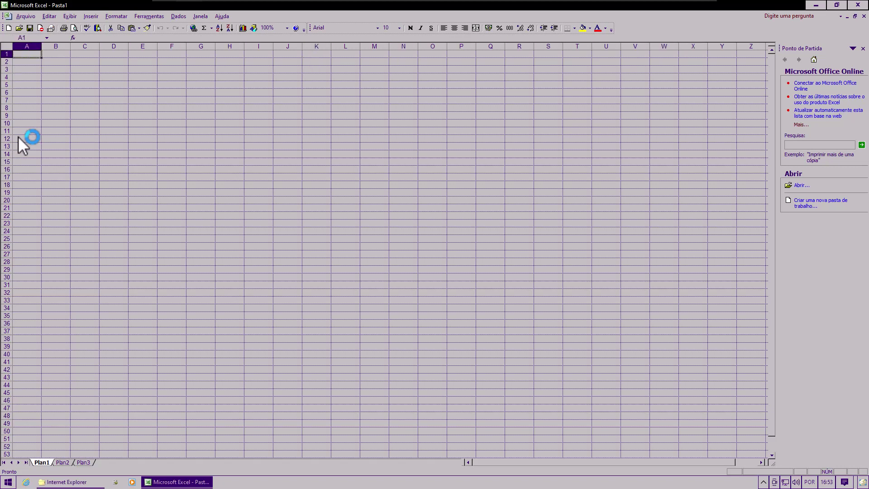
pyautogui.click(862, 7)
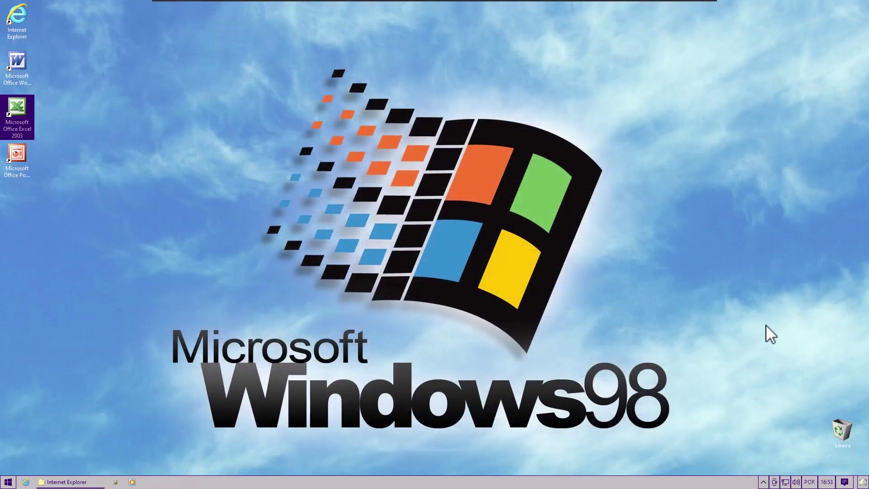
pyautogui.moveTo(764, 369); pyautogui.dragTo(866, 473)
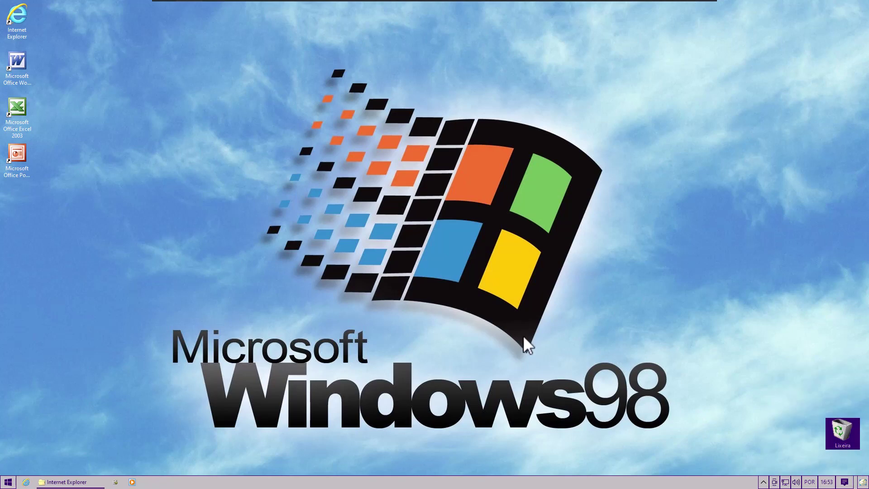
# Clear the desktop icon selection and open the Start menu to view its expanded sidebar and app list
pyautogui.click(525, 337)
pyautogui.moveTo(70, 482)
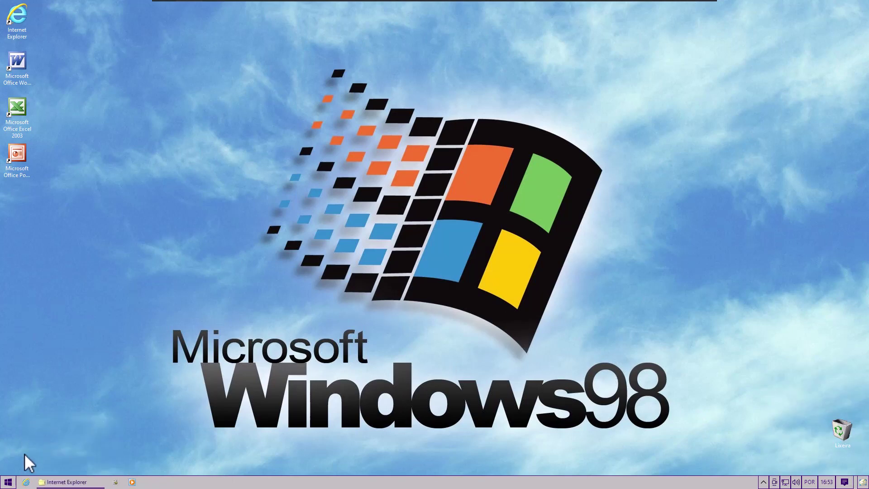
pyautogui.click(5, 484)
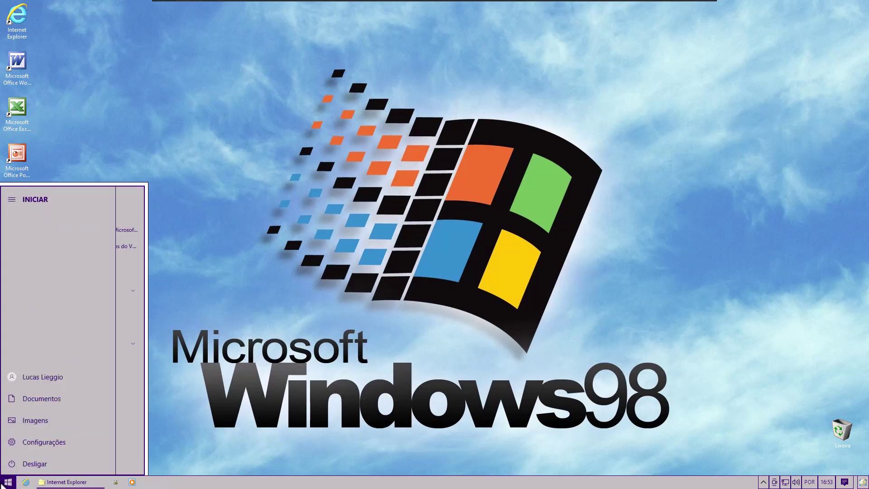
pyautogui.moveTo(12, 446)
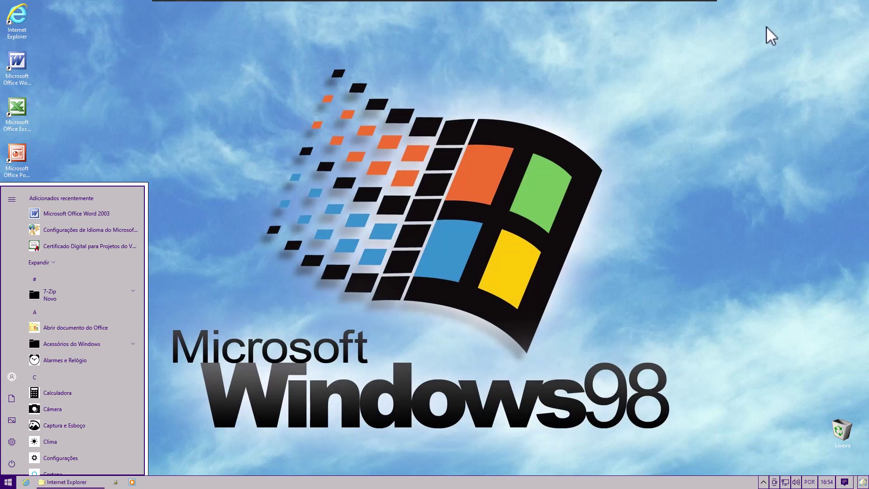
# Open and close the desktop's Personalizar settings, and view the Configurações de exibição page before closing it
pyautogui.rightClick(635, 197)
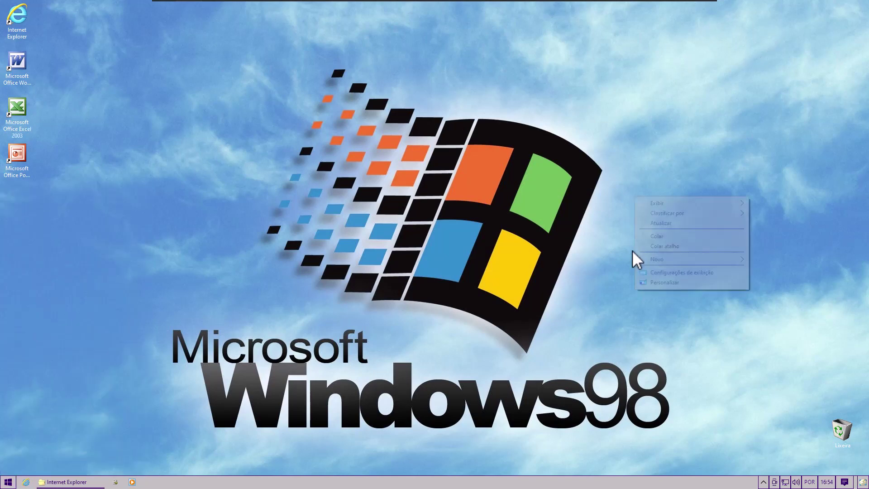
pyautogui.click(649, 282)
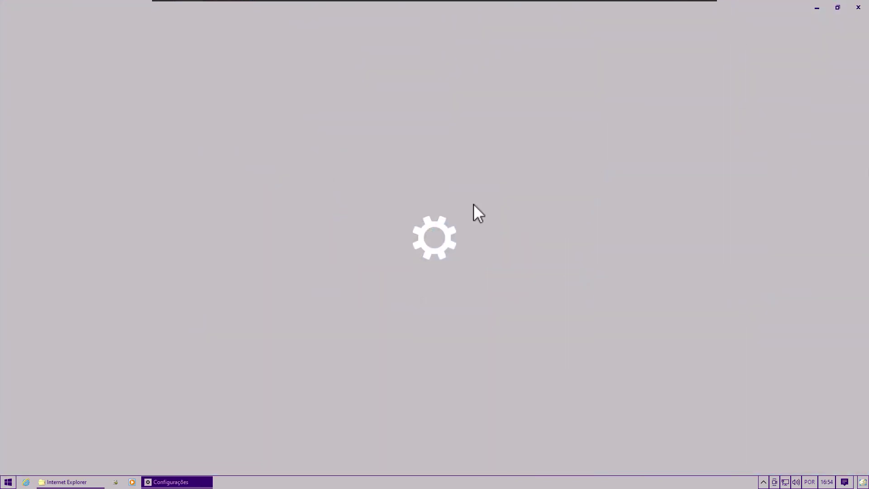
pyautogui.click(851, 7)
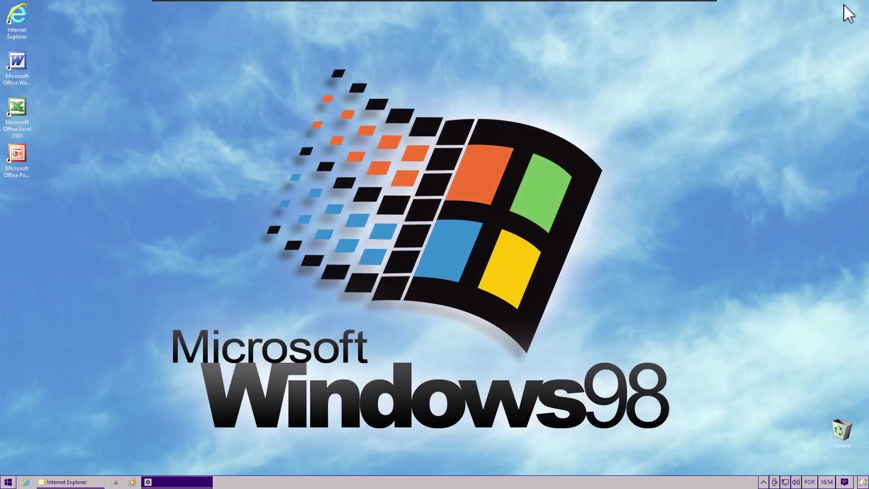
pyautogui.rightClick(444, 249)
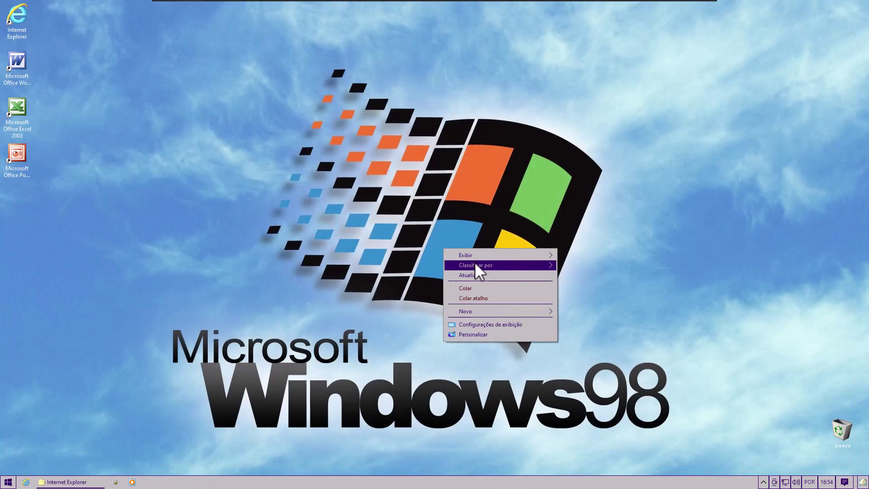
pyautogui.click(503, 323)
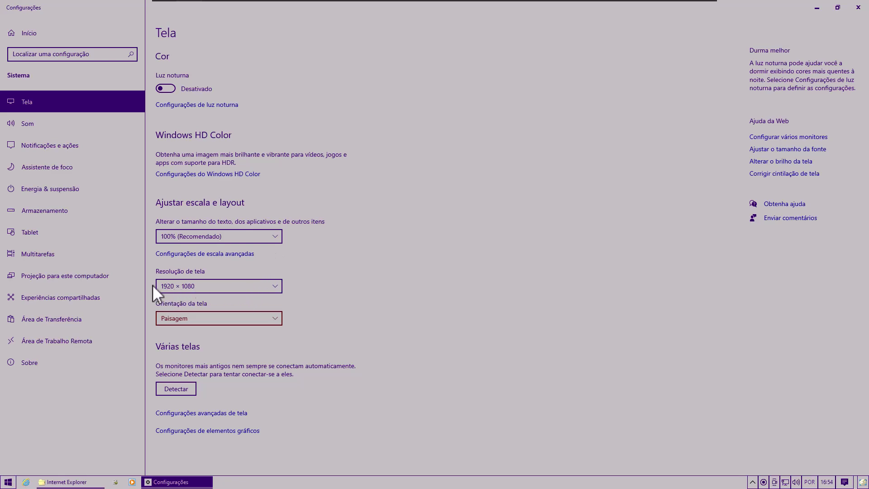
pyautogui.click(858, 7)
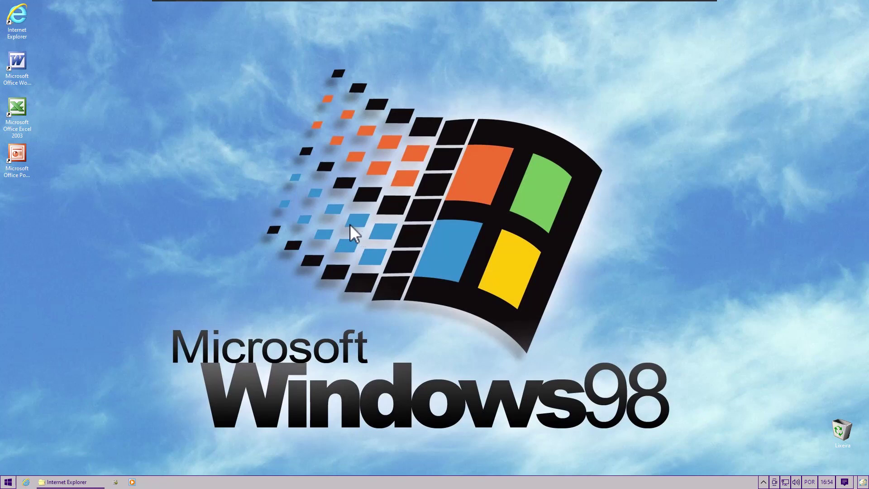
# Switch to the File Explorer window and open the Screensavers folder inside 10 to 9X > Windows 98 Extras, leaving no files selected
pyautogui.click(7, 482)
pyautogui.click(164, 387)
pyautogui.click(94, 482)
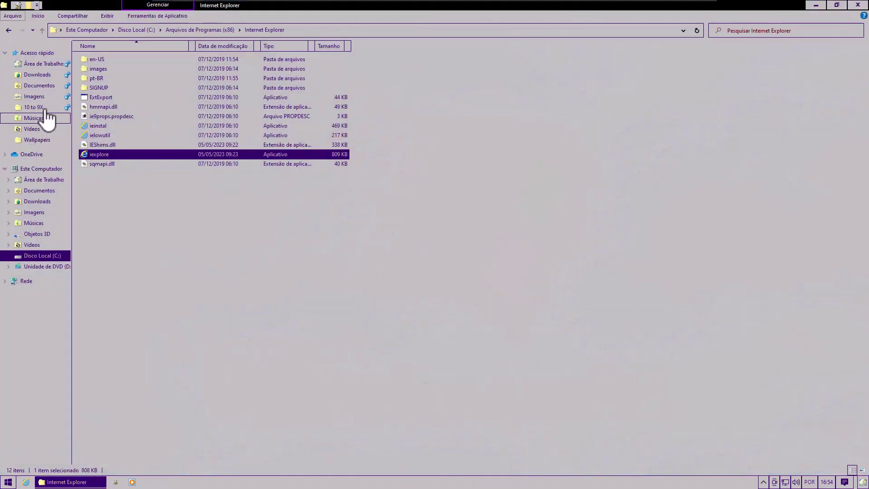
pyautogui.click(46, 107)
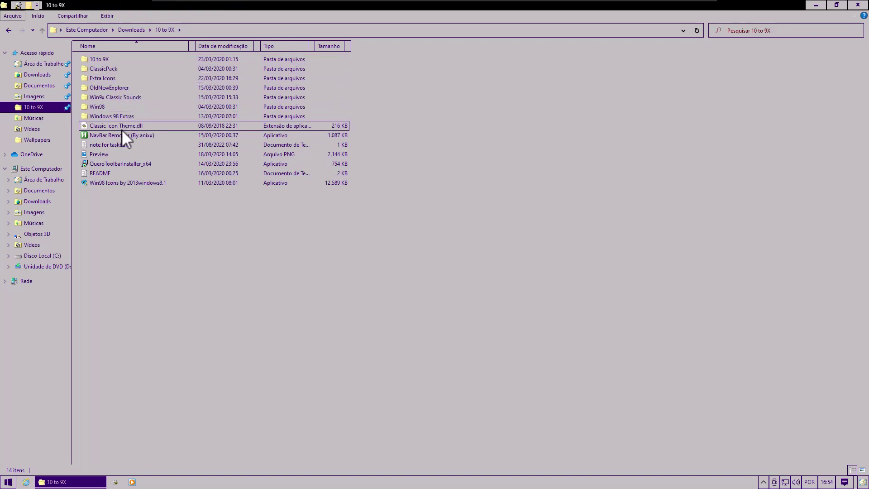
pyautogui.doubleClick(122, 117)
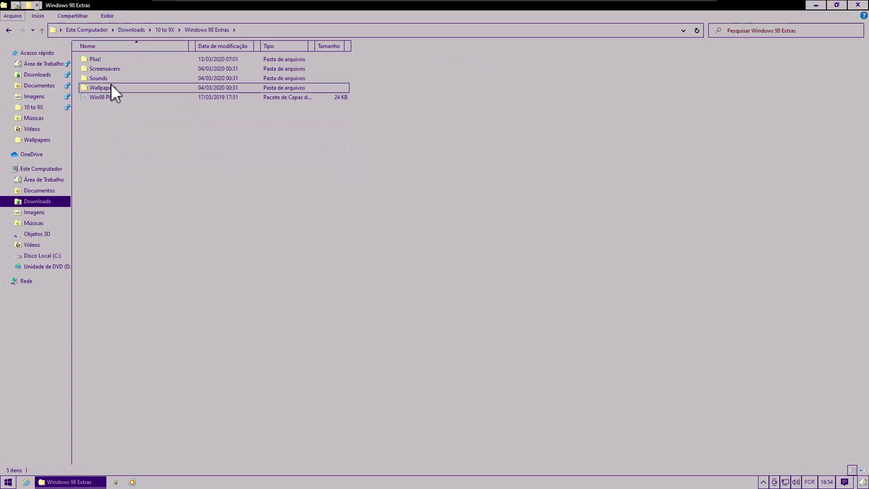
pyautogui.doubleClick(119, 70)
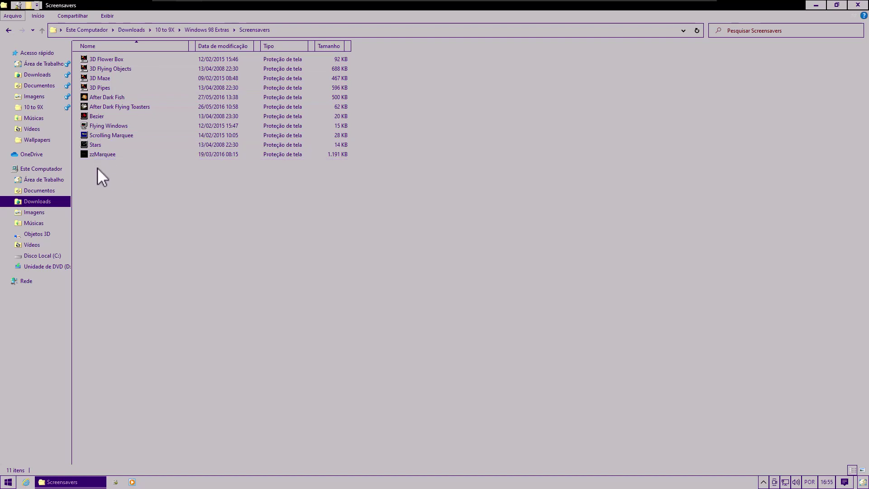
pyautogui.moveTo(97, 169); pyautogui.dragTo(135, 46)
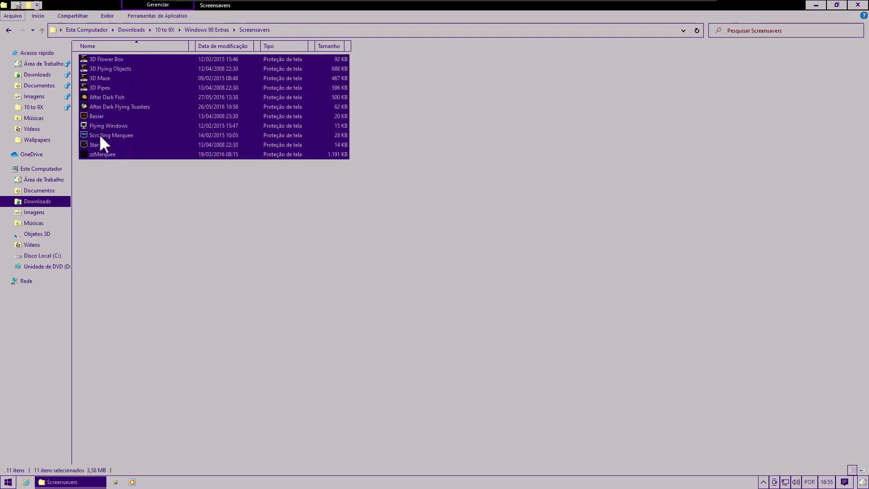
pyautogui.click(102, 172)
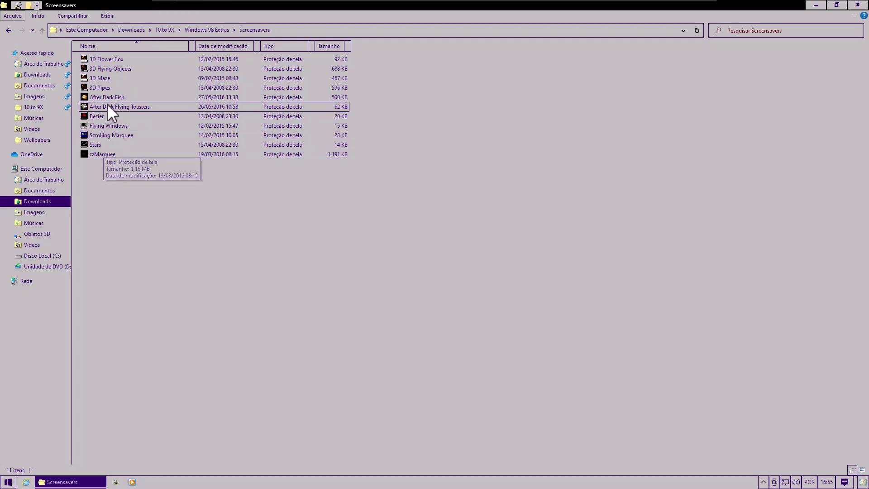
# Preview the 3D Flower Box and 3D Flying Objects screensavers and exit each one
pyautogui.doubleClick(116, 59)
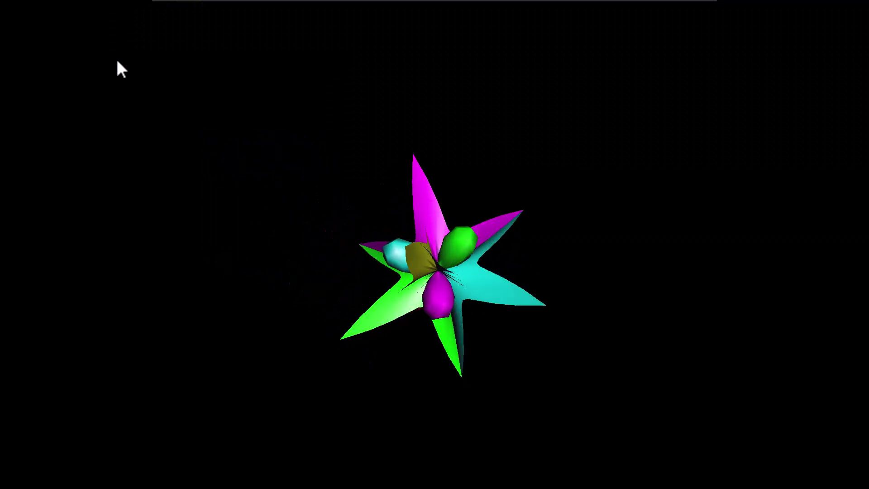
pyautogui.click(117, 62)
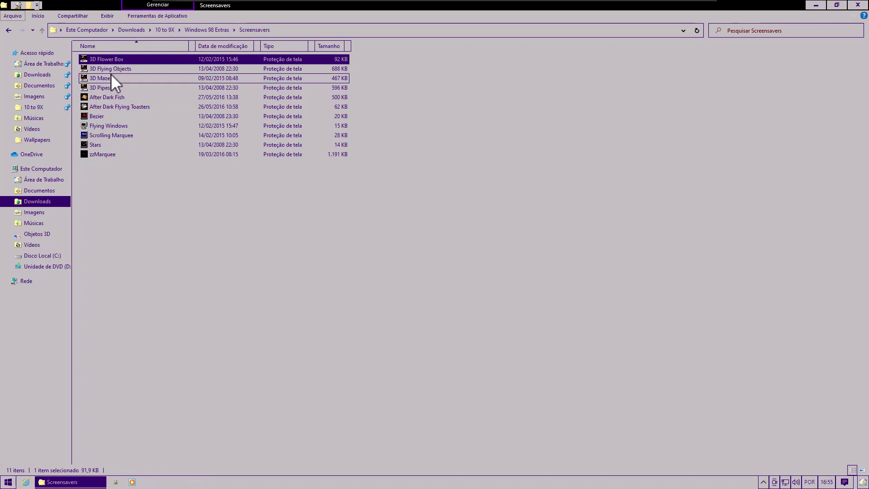
pyautogui.click(114, 70)
pyautogui.doubleClick(113, 71)
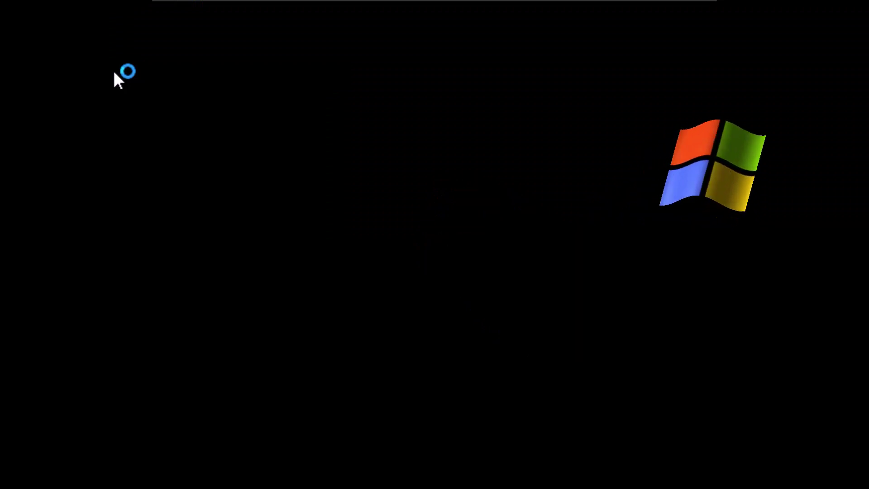
pyautogui.click(114, 73)
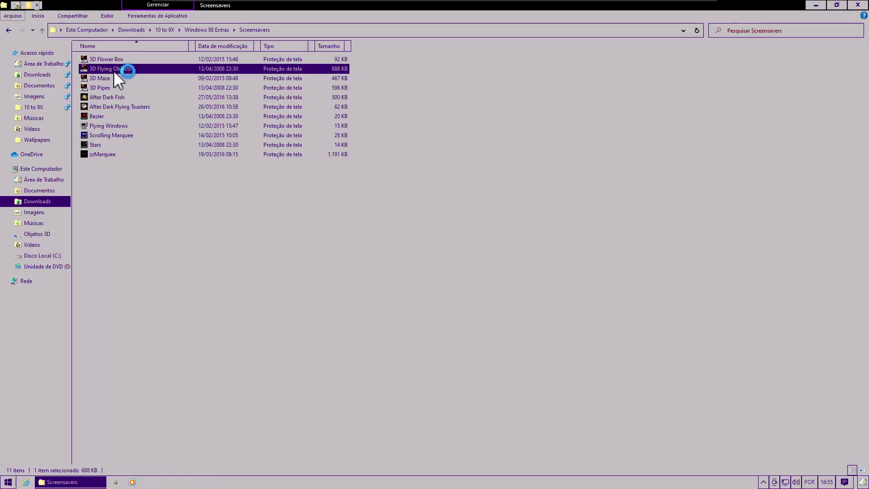
# Preview the 3D Maze and 3D Pipes screensavers and exit each one
pyautogui.doubleClick(112, 79)
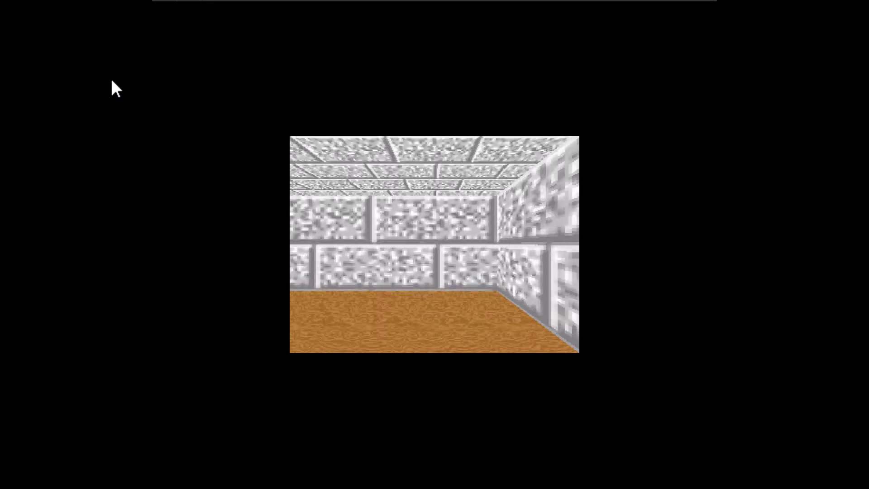
pyautogui.click(112, 83)
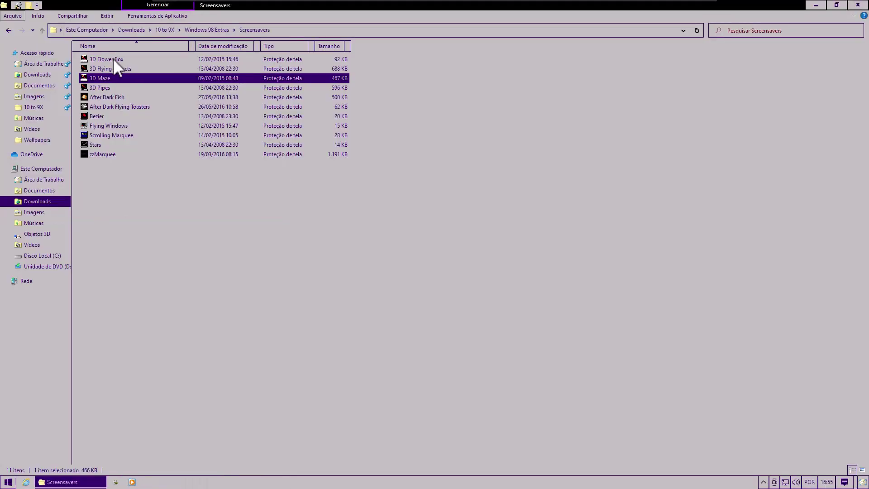
pyautogui.doubleClick(95, 89)
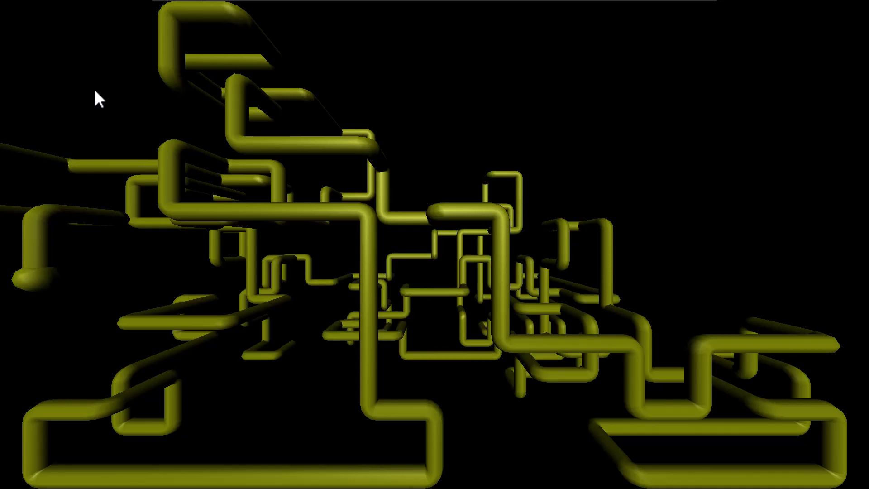
pyautogui.moveTo(94, 88)
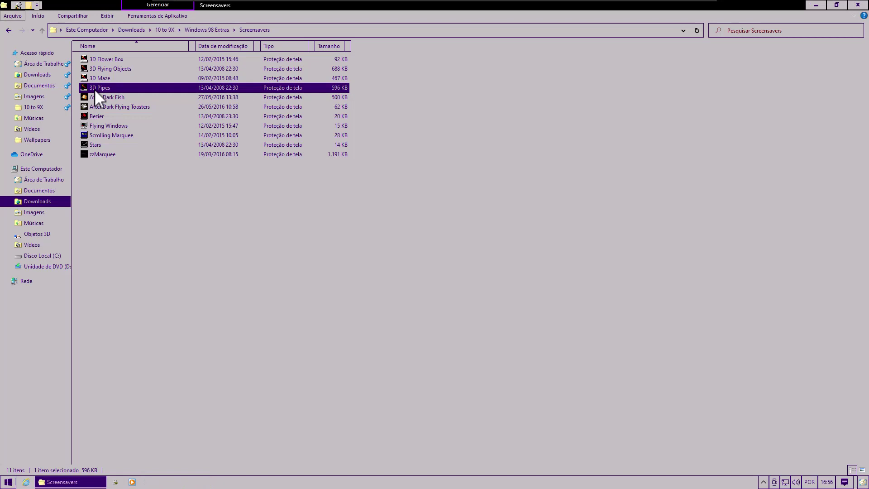
# Try to run the After Dark Fish screensaver and select After Dark Flying Toasters
pyautogui.click(99, 96)
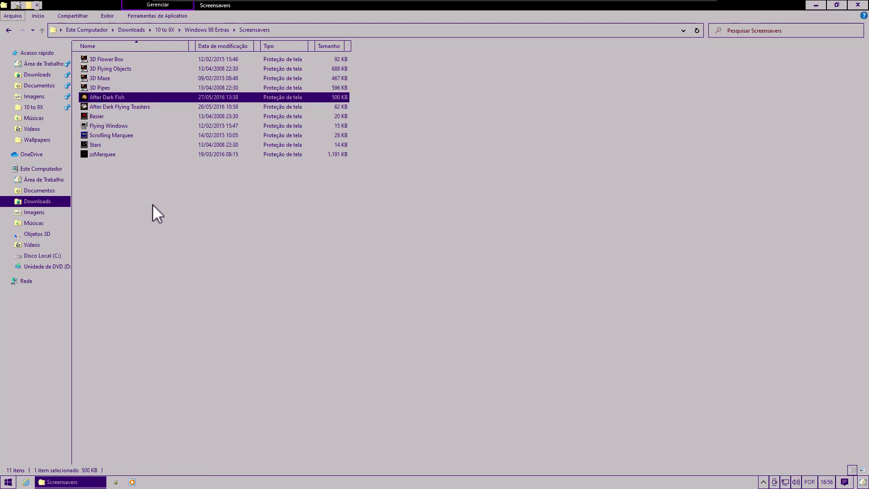
pyautogui.press('Return')
pyautogui.click(140, 107)
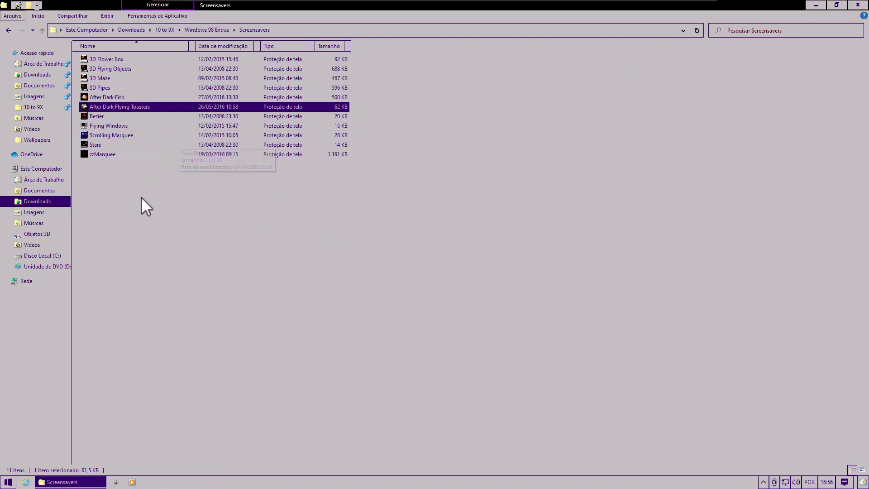
# Select the Bezier screensaver in the file list, preview it and exit it
pyautogui.press('Up')
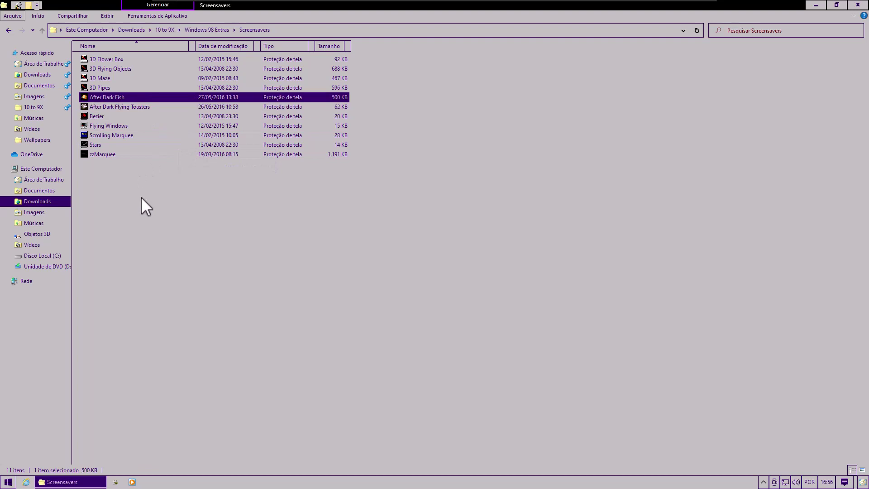
pyautogui.press('Down')
pyautogui.press('Down')
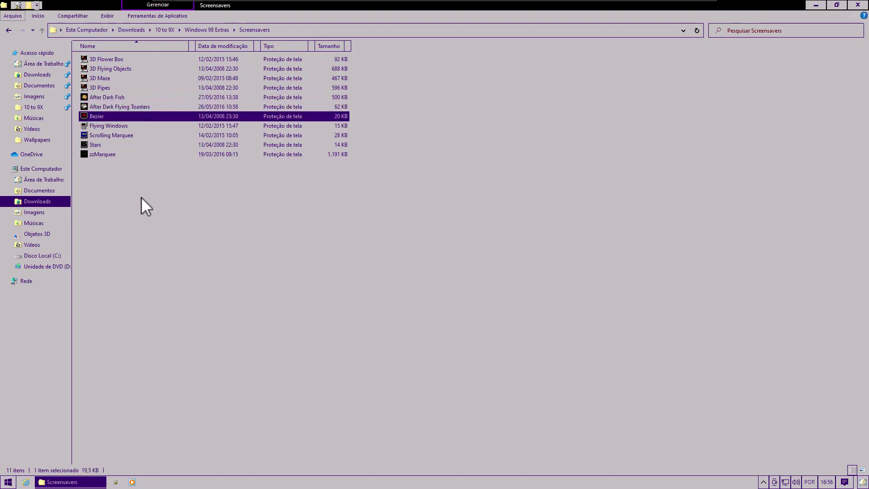
pyautogui.press('Down')
pyautogui.press('Up')
pyautogui.press('Return')
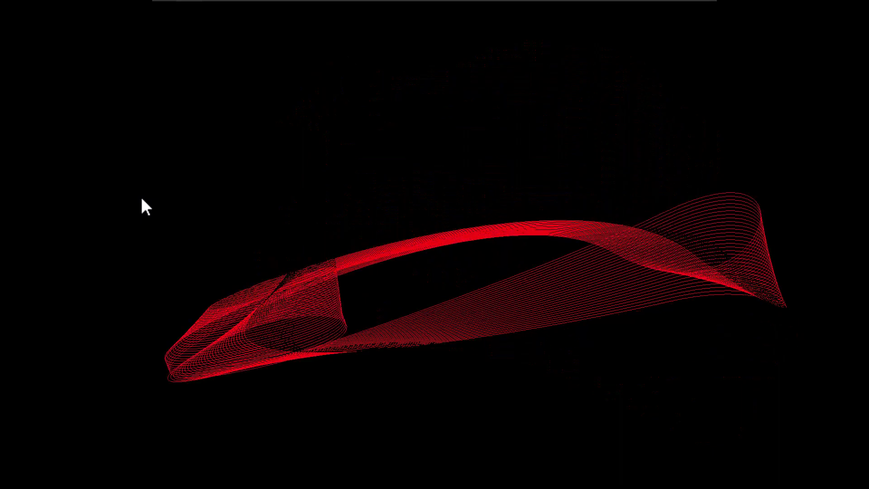
pyautogui.click(142, 199)
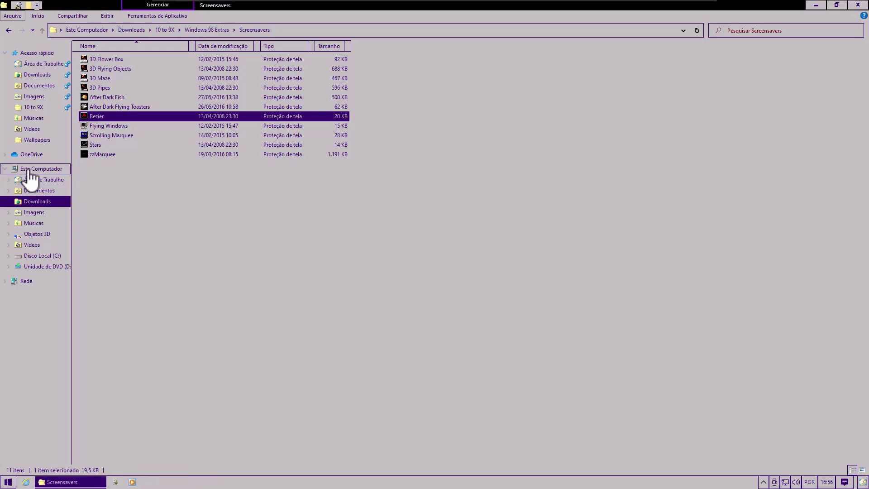